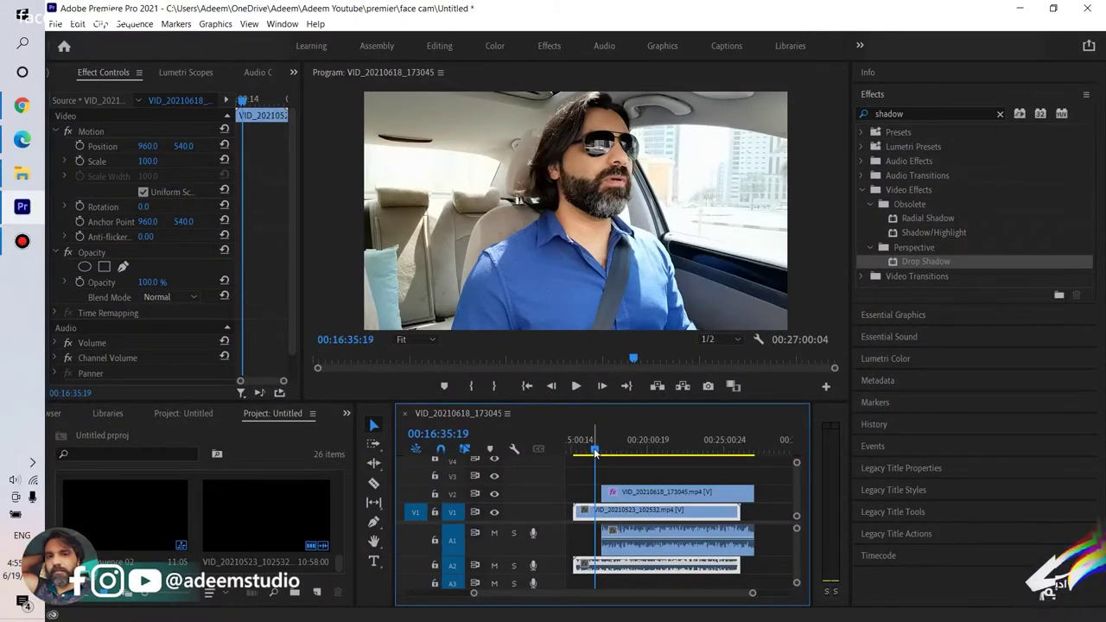
- Move the playhead to 00:17:43:18, onto the red-shirt face-cam shot
left_click_drag(594, 452, 611, 450)
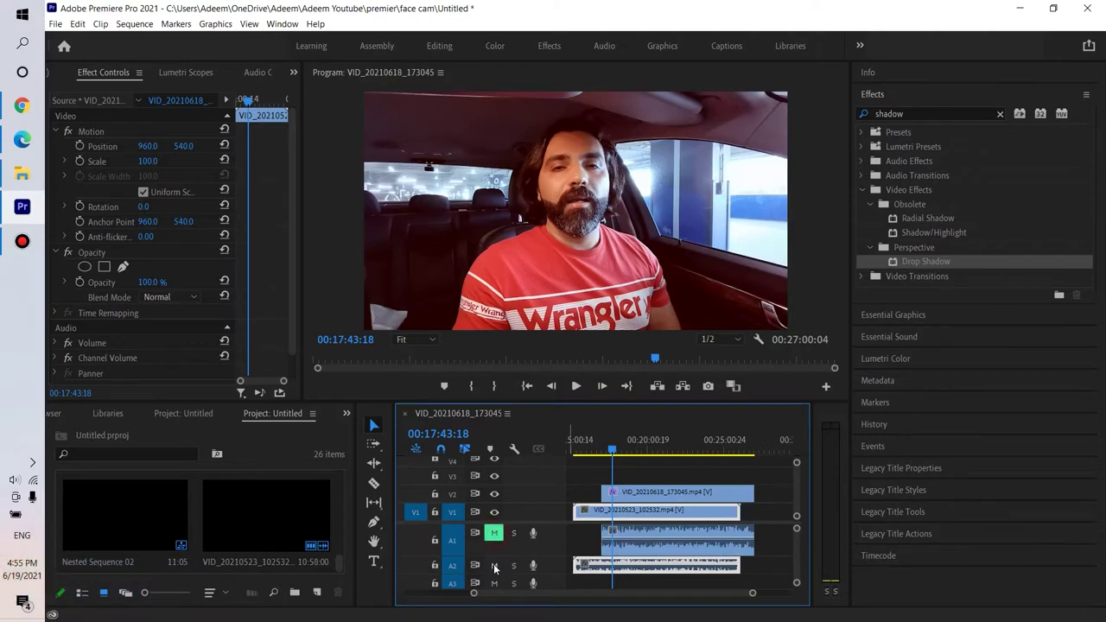
- Scale the face-cam clip on V2 to 50 in Effect Controls
left_click(651, 476)
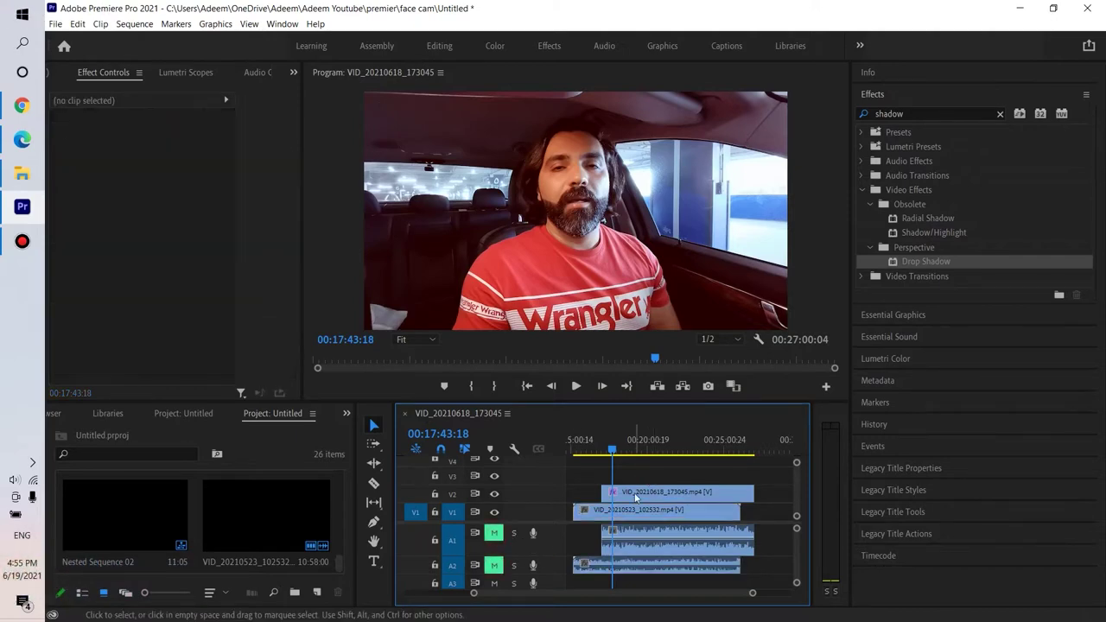
left_click(636, 494)
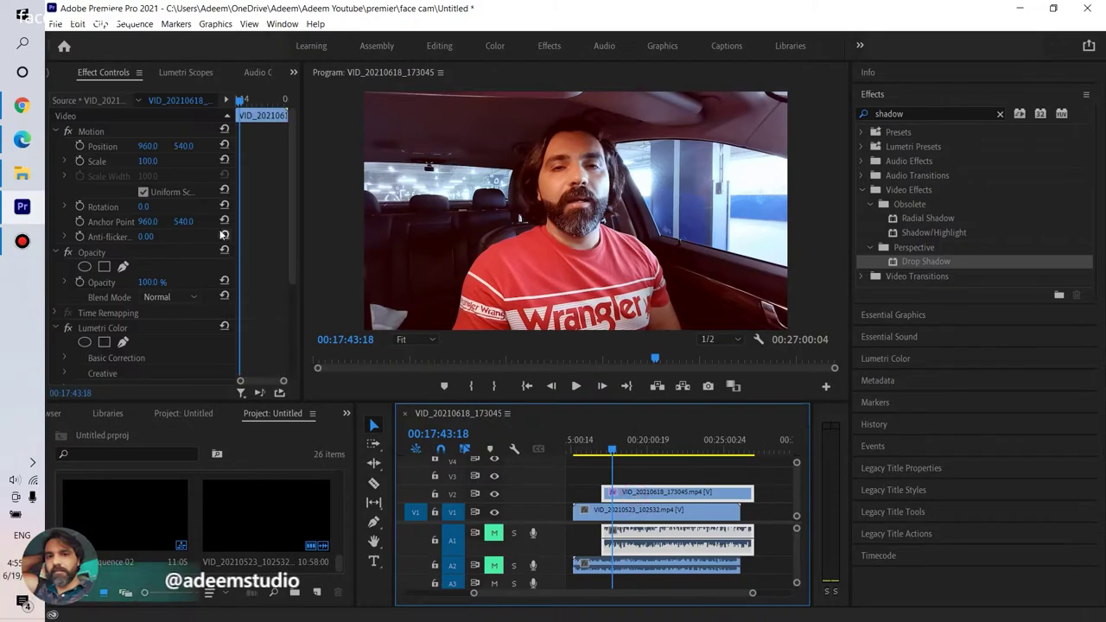
left_click(149, 161)
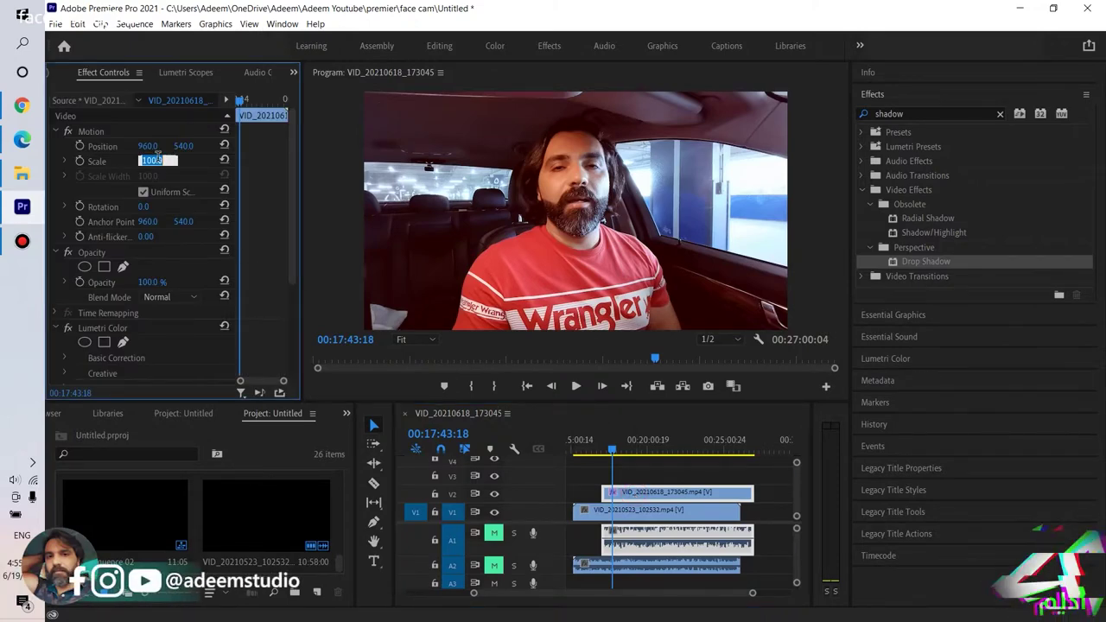
type("50")
key("Return")
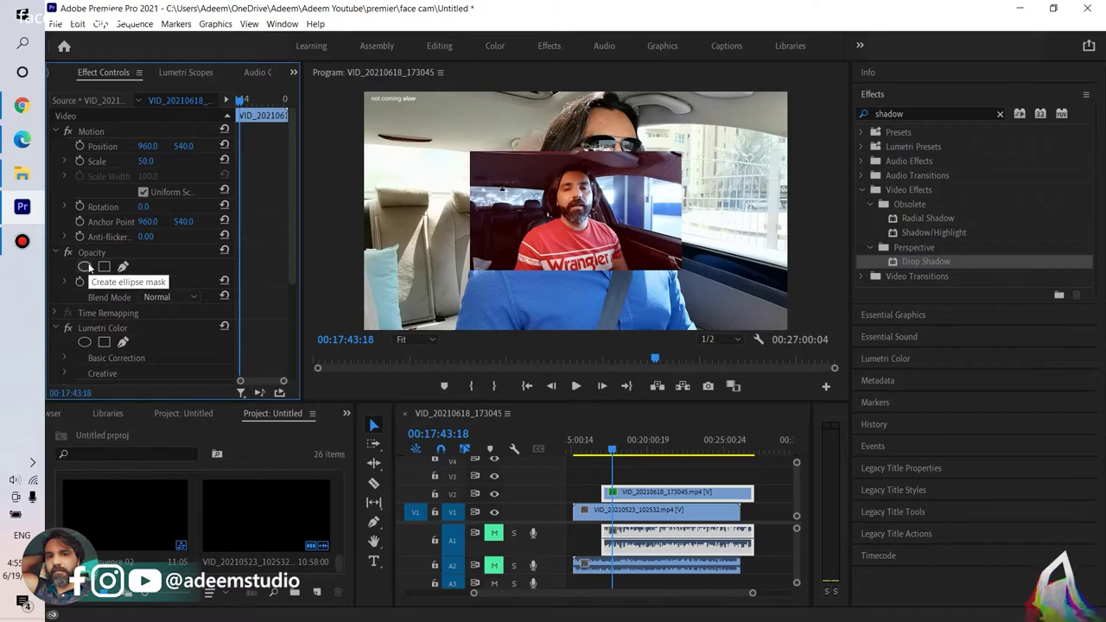
- Add an ellipse opacity mask centred on the face, with Mask Feather set to 0
left_click(85, 267)
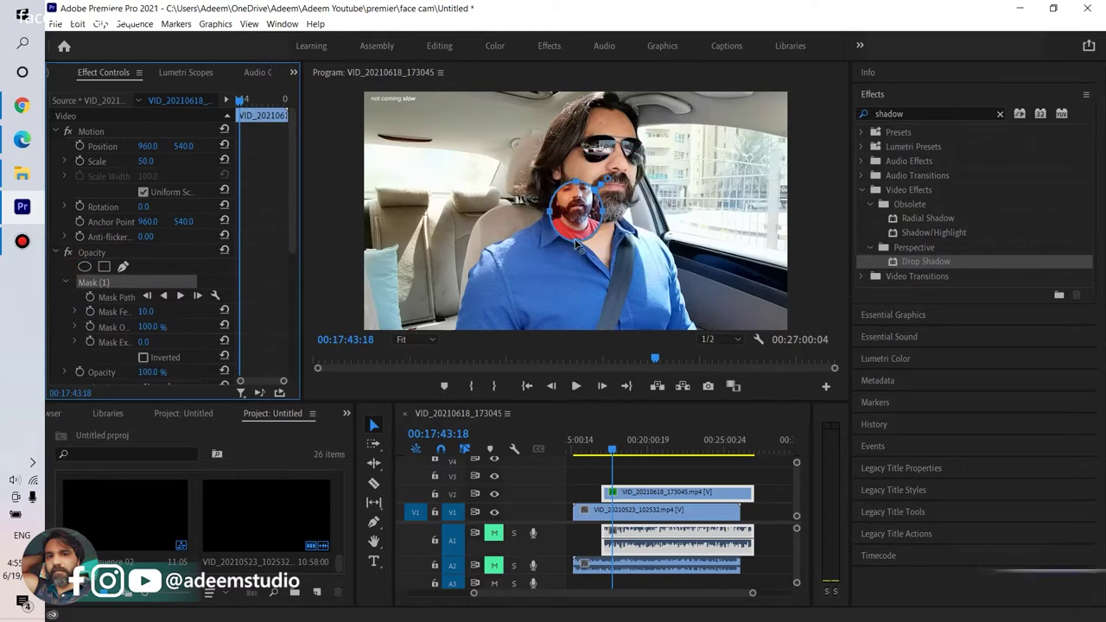
left_click_drag(582, 244, 585, 250)
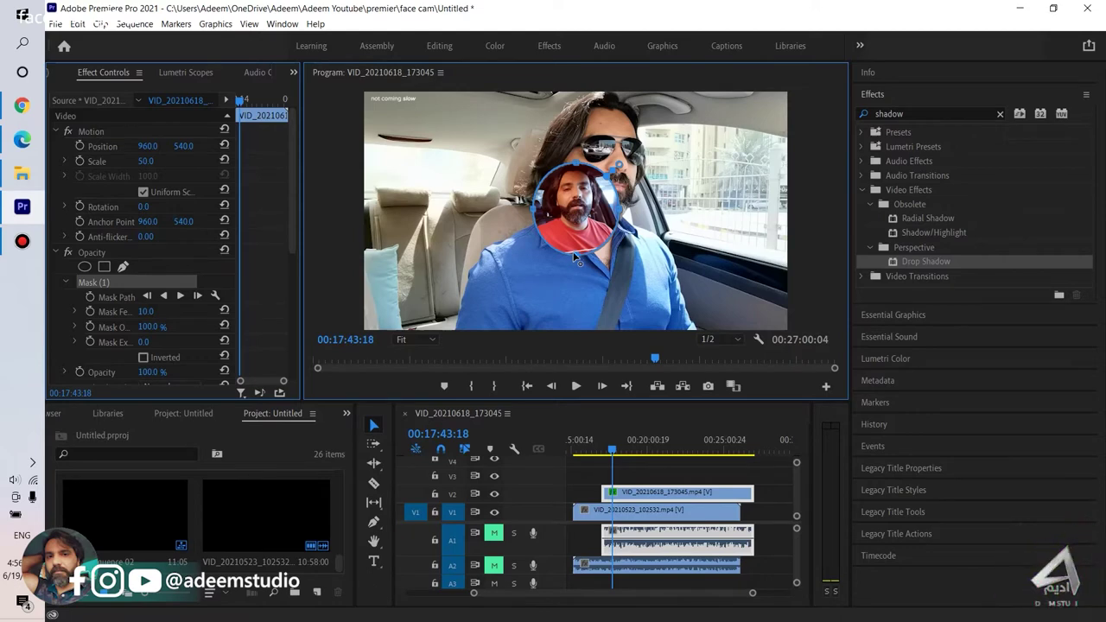
left_click_drag(576, 209, 574, 210)
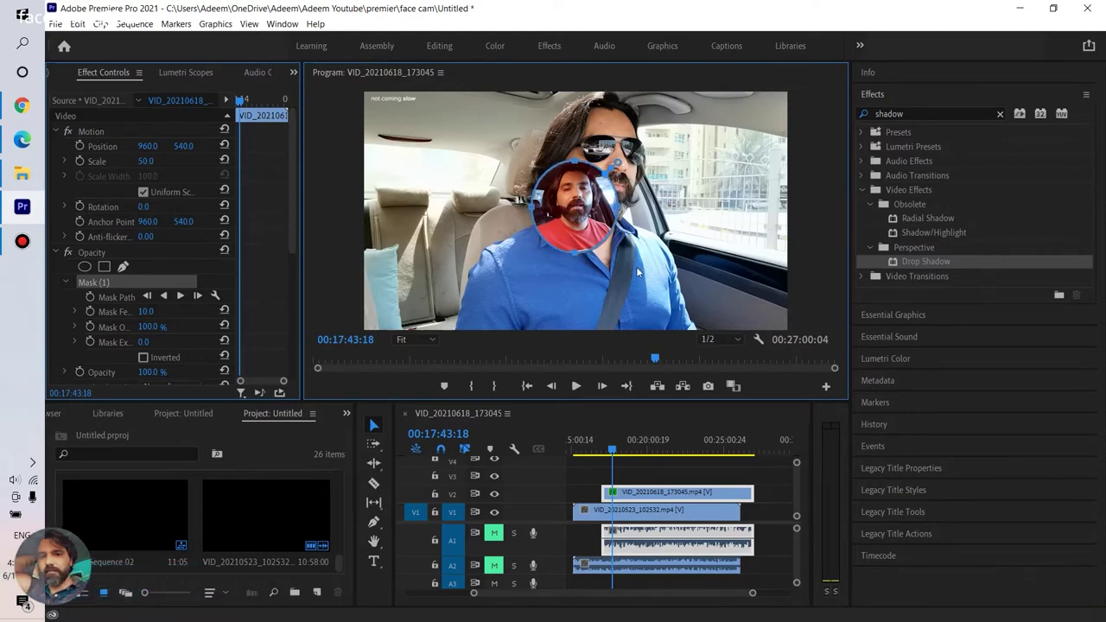
left_click(640, 475)
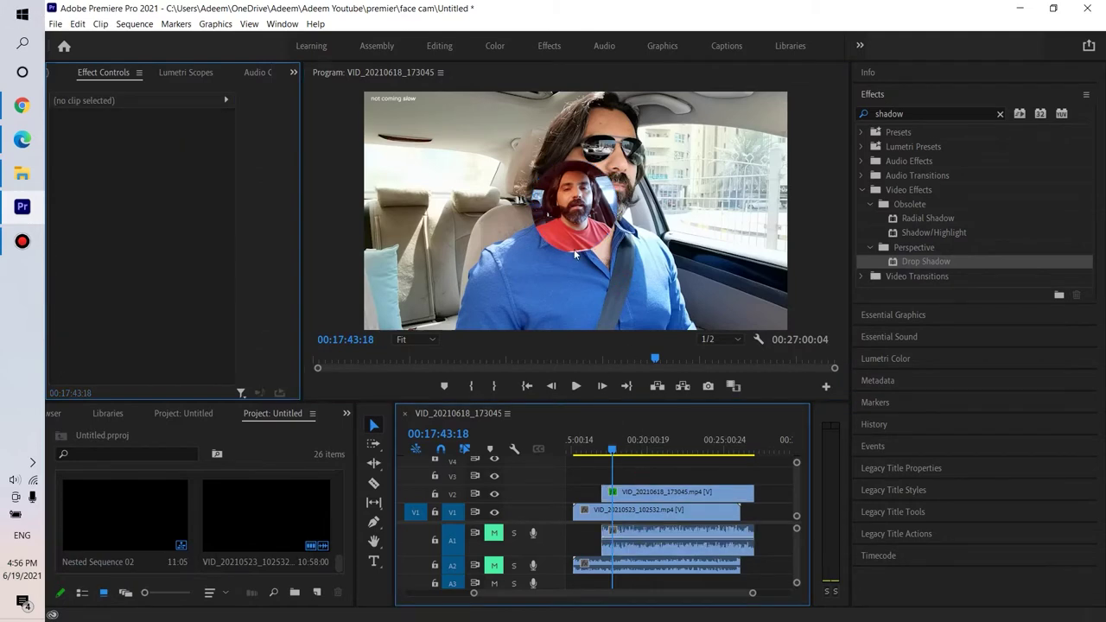
left_click(644, 492)
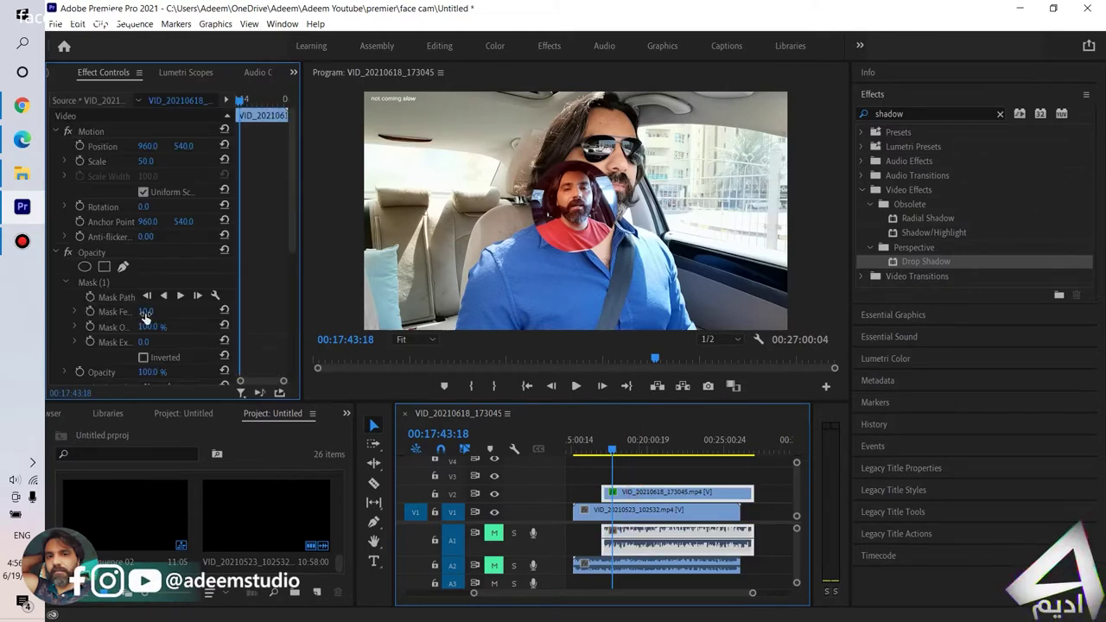
type("0")
left_click(145, 311)
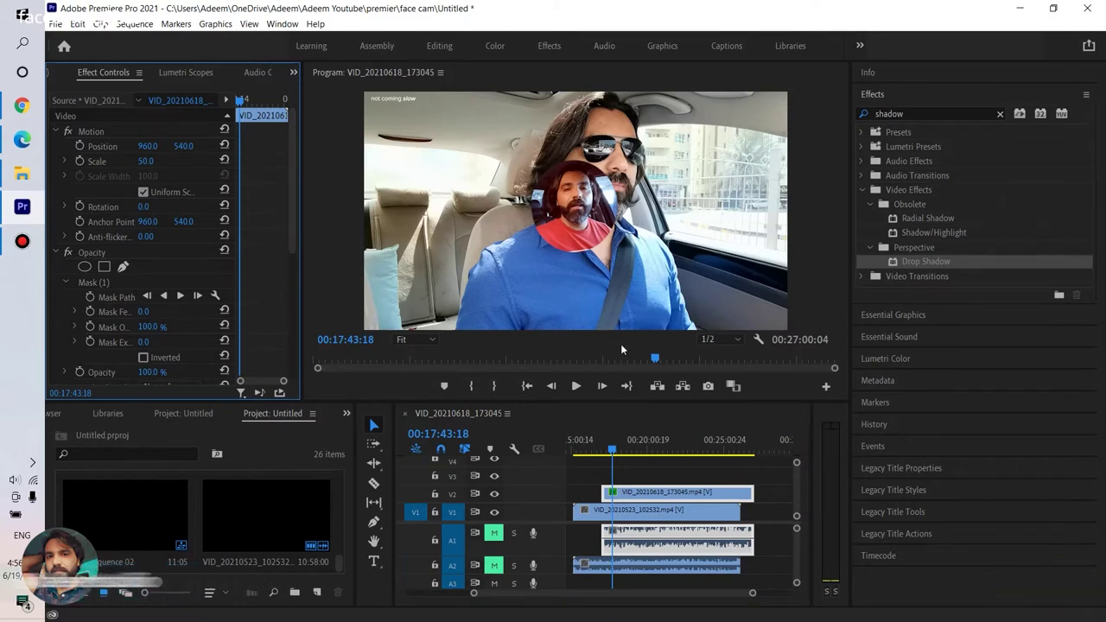
- Create a 1920×1080 Color Matte in white (FEFEFE), keeping the default name Color Matte
left_click(637, 478)
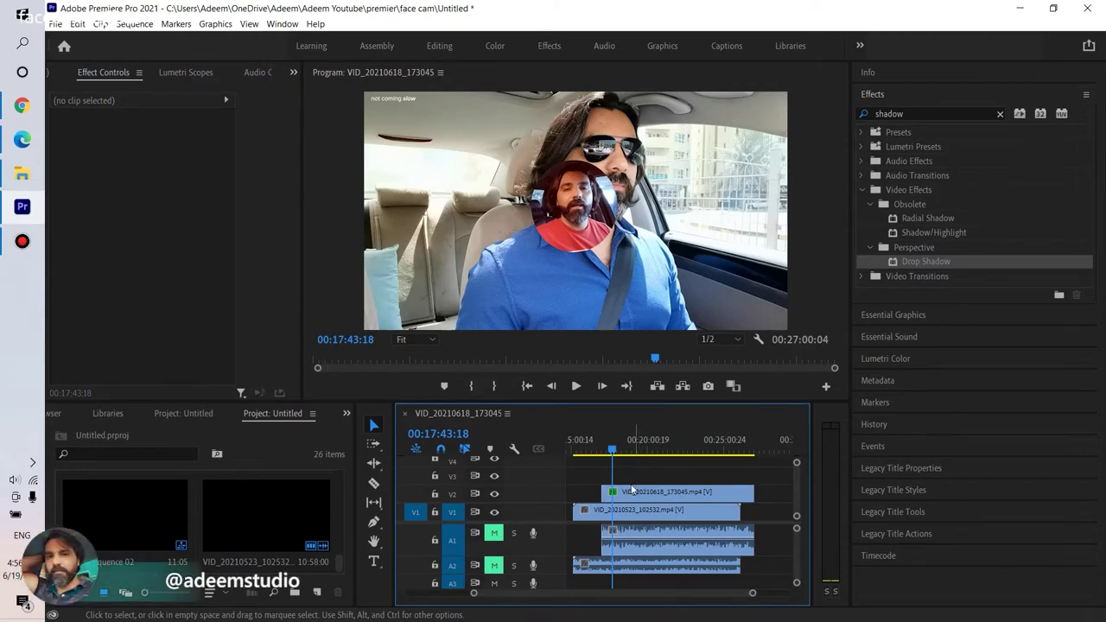
left_click(317, 593)
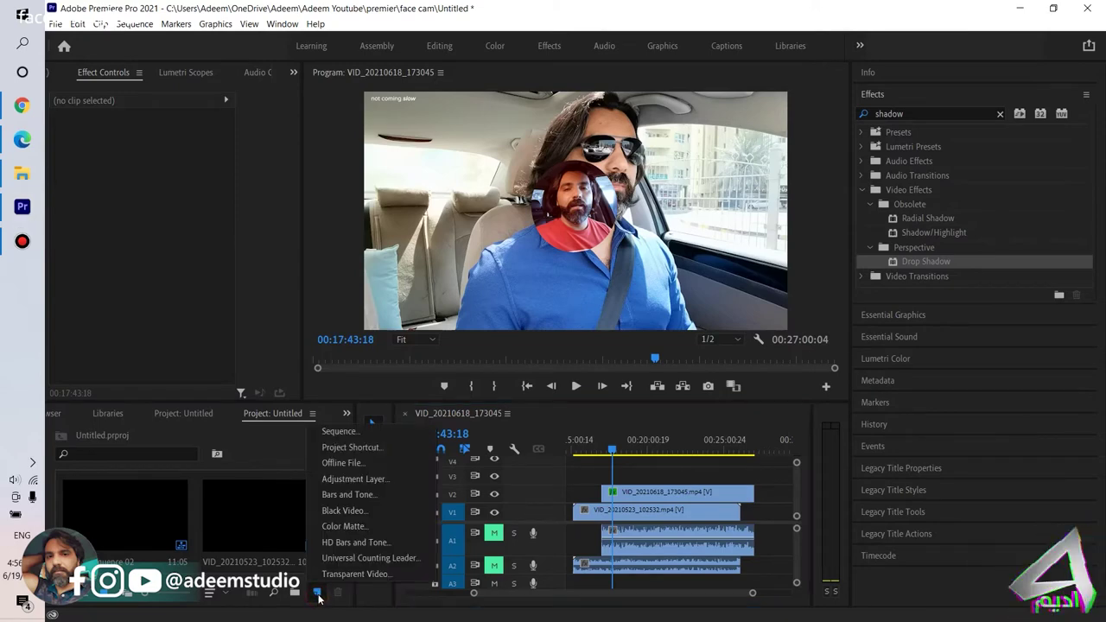
left_click(343, 526)
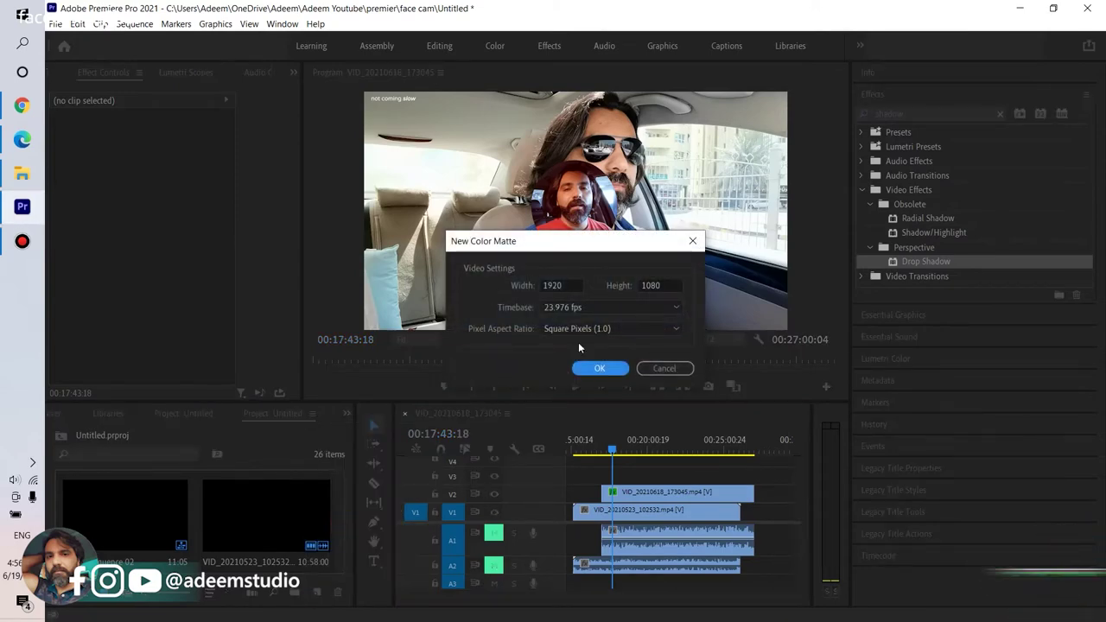
left_click(599, 369)
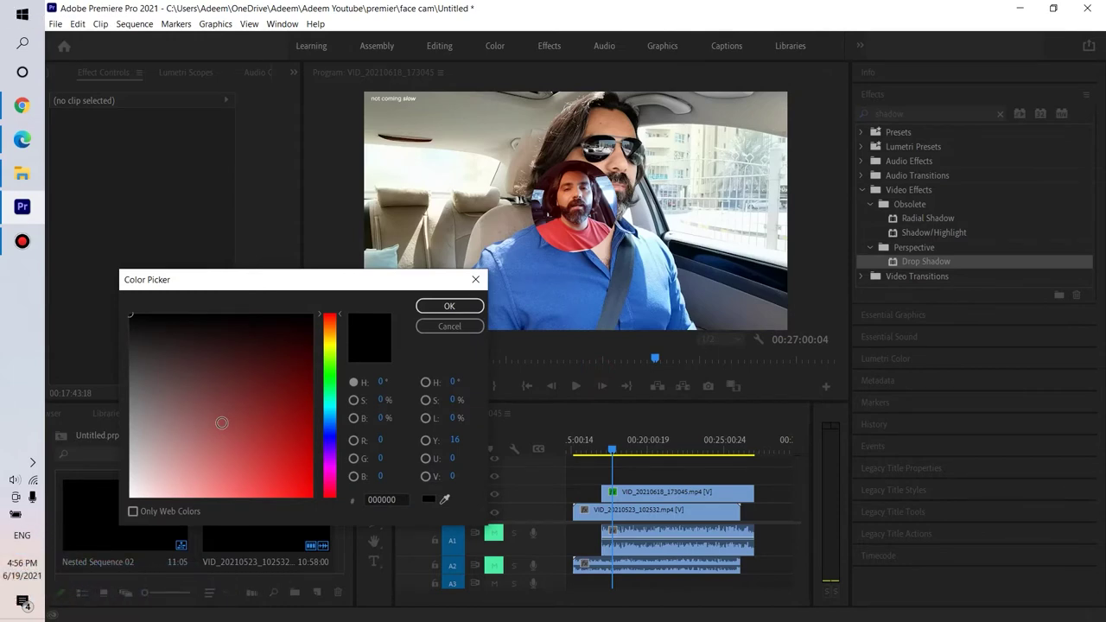
left_click(448, 496)
left_click(598, 271)
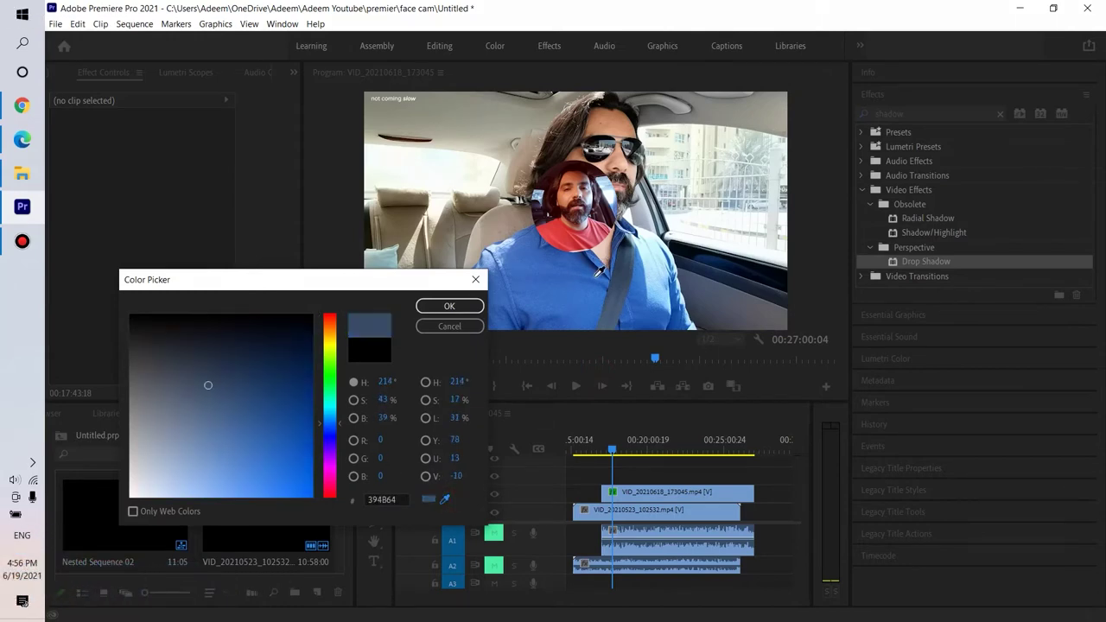
left_click(329, 315)
left_click(263, 456)
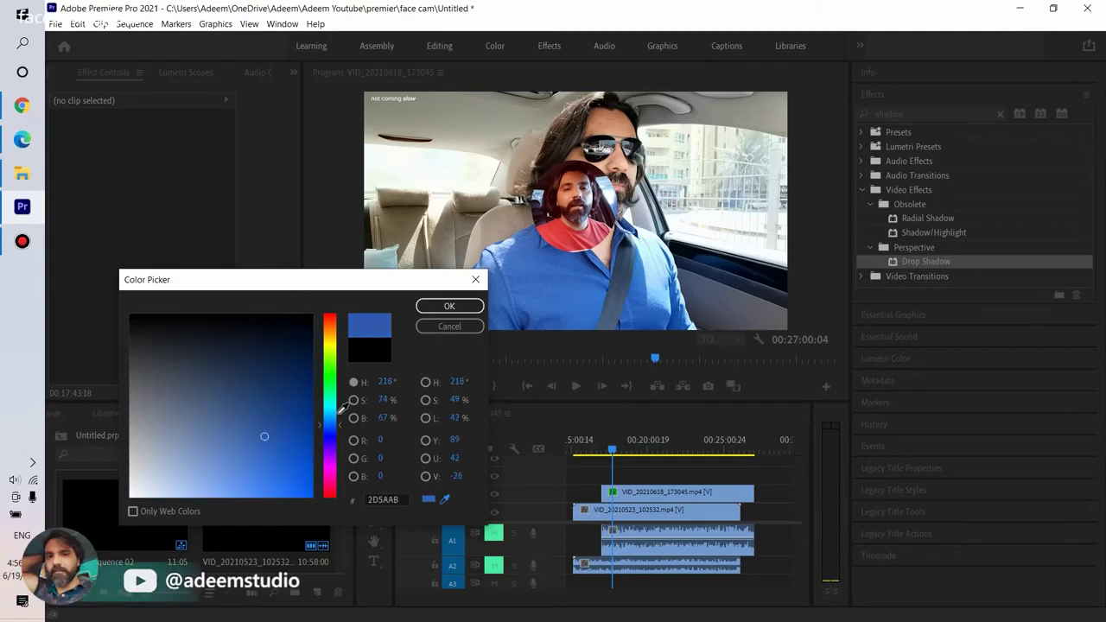
left_click_drag(198, 460, 130, 497)
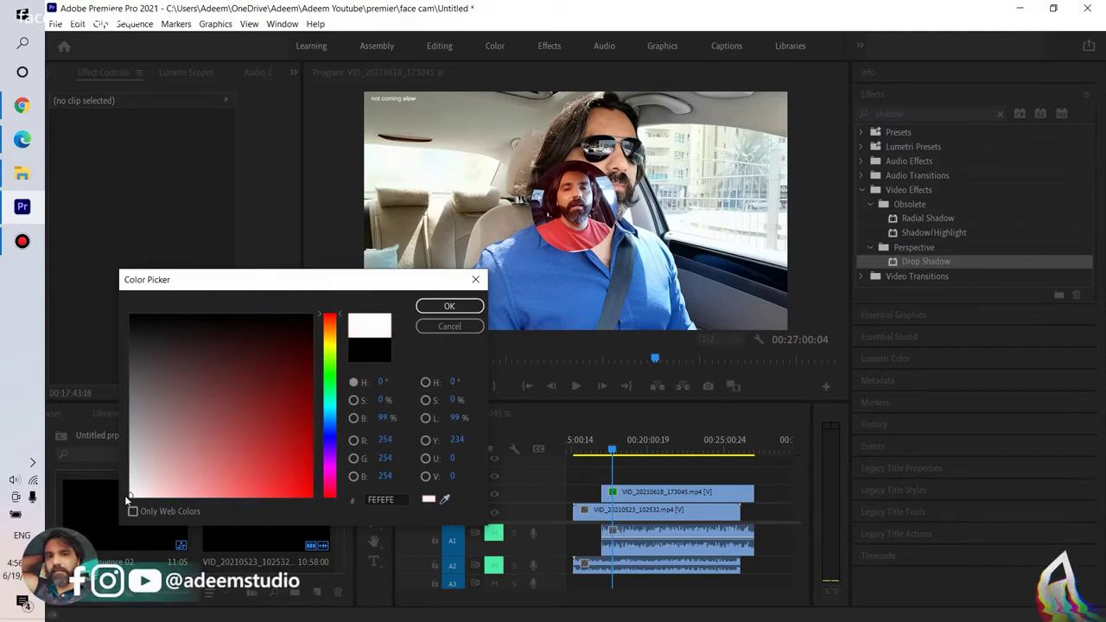
left_click(434, 309)
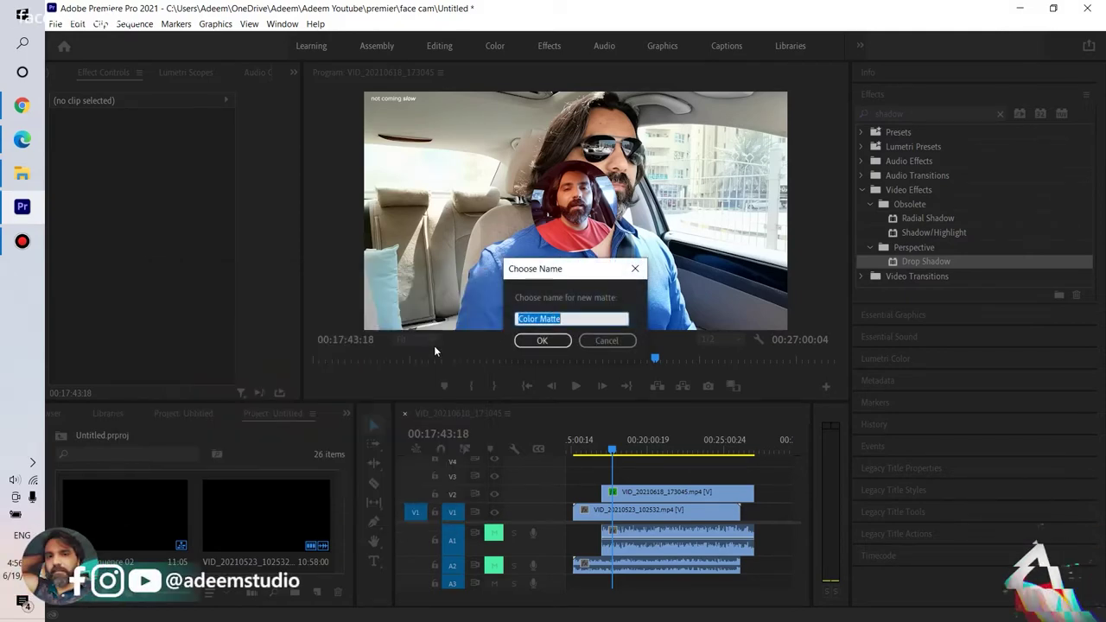
left_click(543, 341)
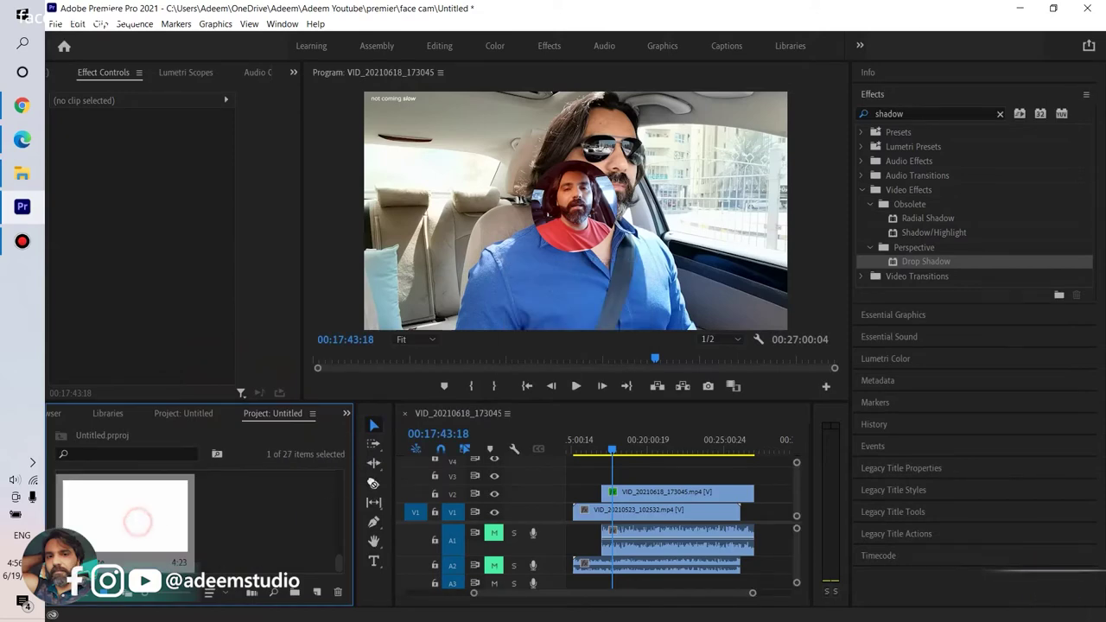
- Put the white matte on V2 under the face-cam on V3, with the playhead at 00:18:17:06
left_click_drag(125, 516, 673, 474)
key("=")
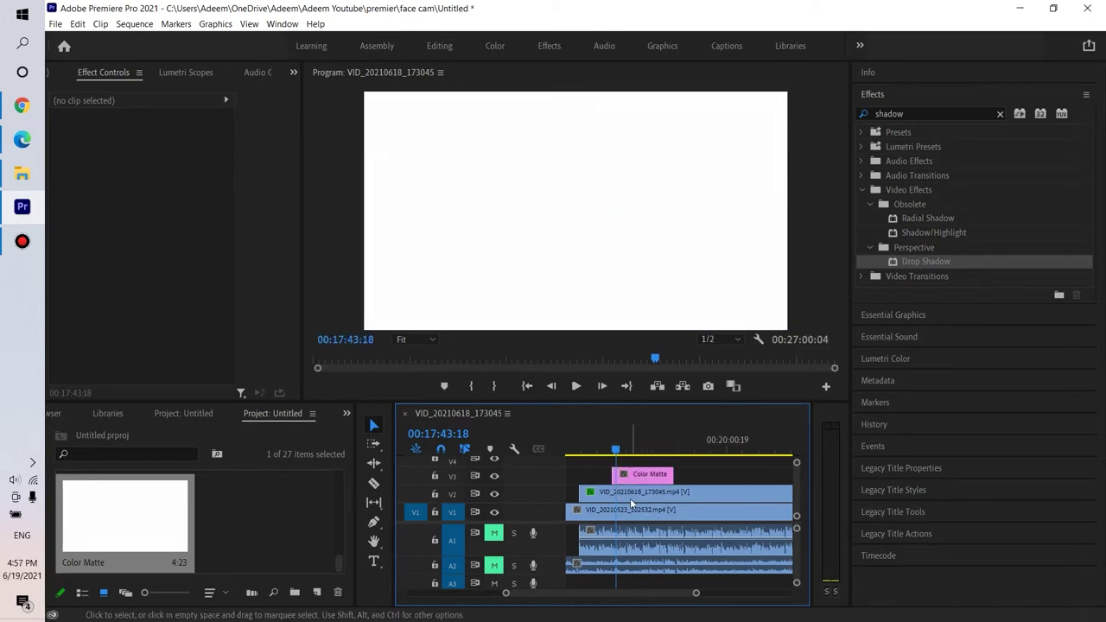
mouse_move(630, 493)
left_mouse_down()
mouse_move(633, 460)
mouse_move(631, 505)
mouse_move(624, 494)
mouse_move(657, 499)
left_mouse_up()
key("minus")
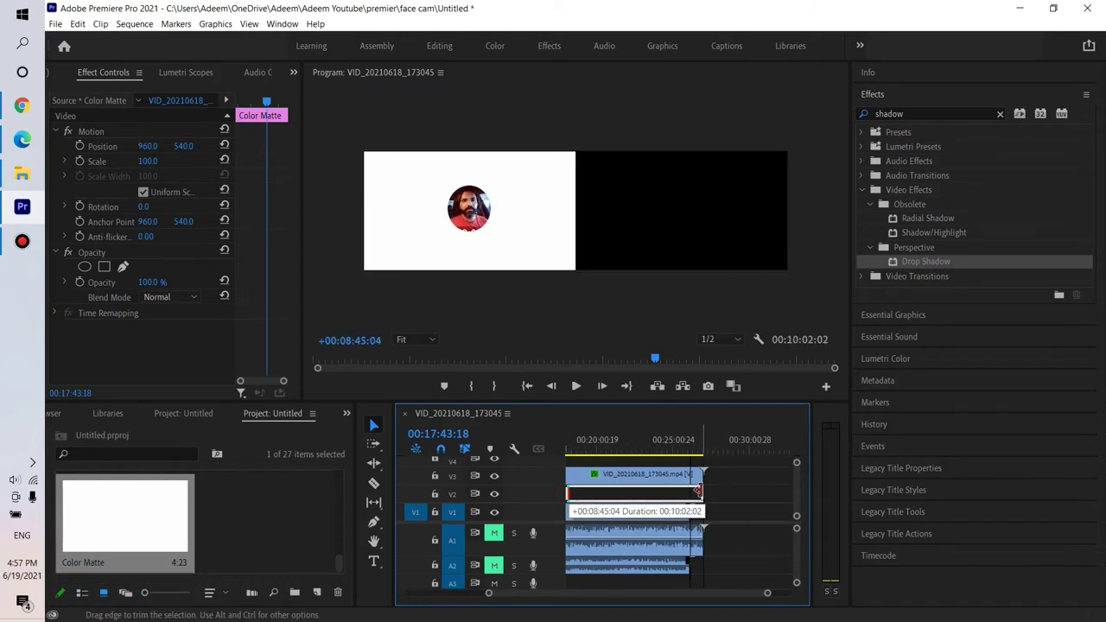
key("equal")
key("equal")
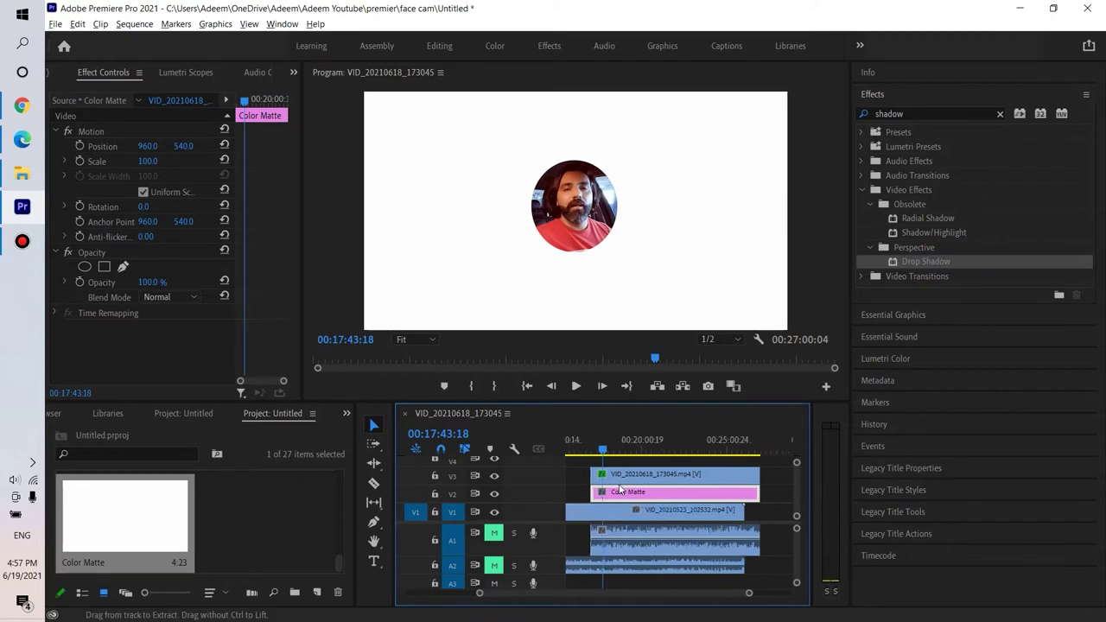
key("equal")
left_click(627, 450)
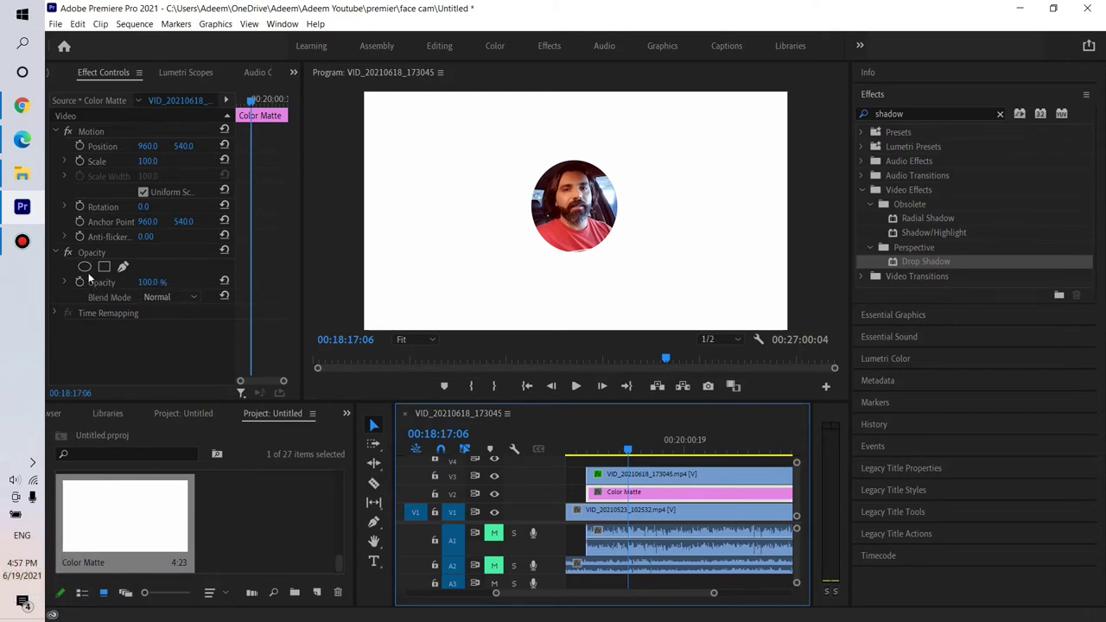
- Give the white matte a 0-feather ellipse mask, shaped slightly larger than the face circle to form a ring
left_click(84, 266)
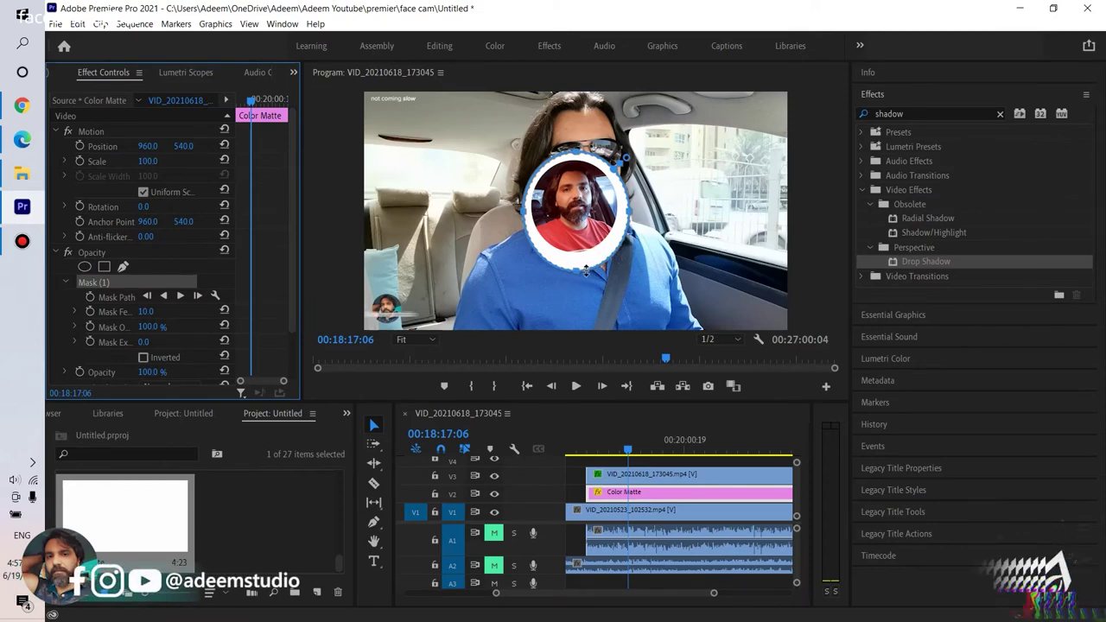
left_click_drag(585, 272, 575, 259)
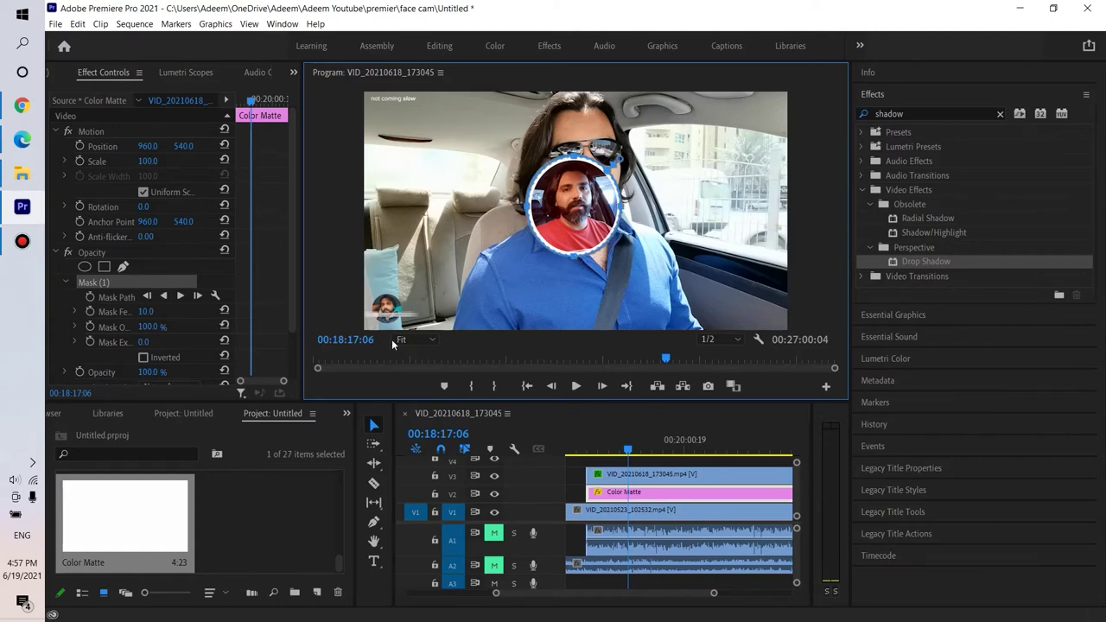
left_click(406, 339)
left_click(405, 417)
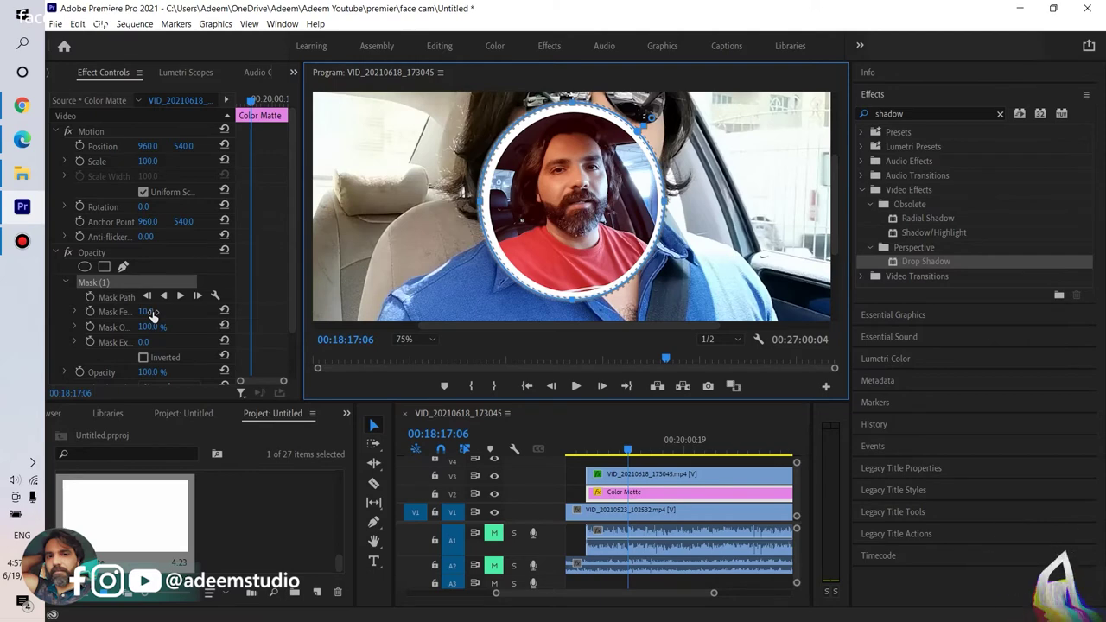
left_click(149, 312)
type("0")
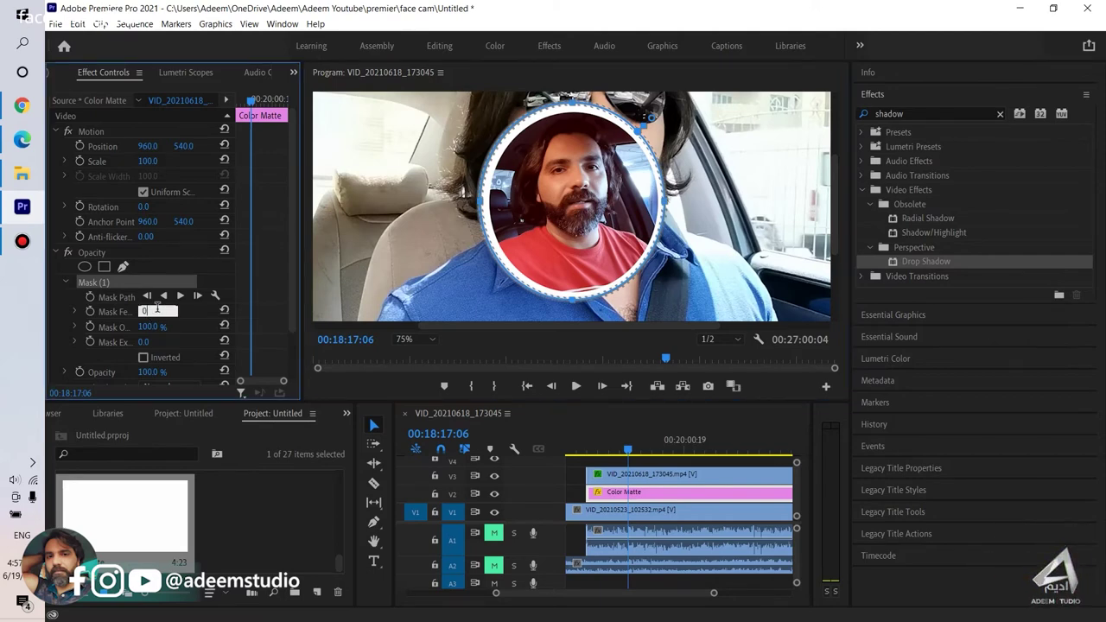
key("Return")
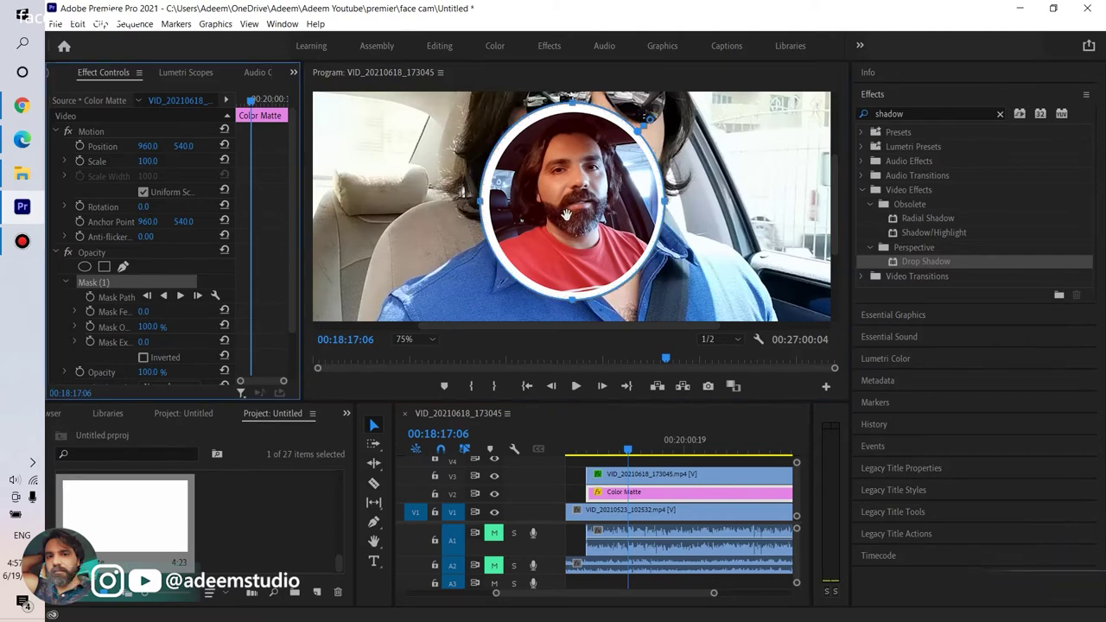
left_click_drag(566, 214, 587, 264)
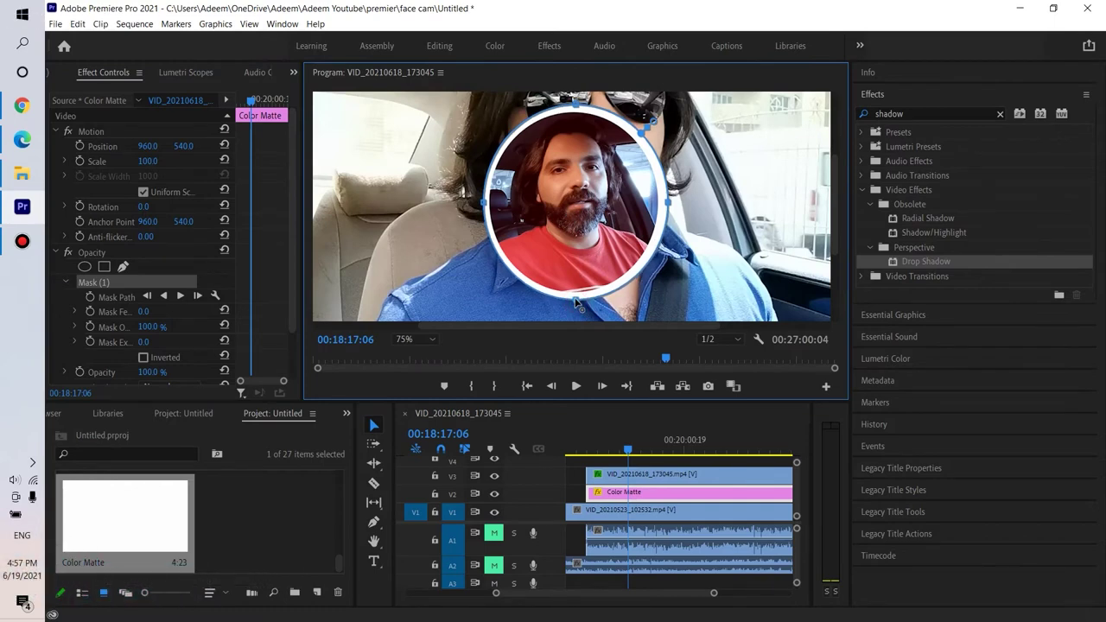
left_click_drag(672, 210, 666, 211)
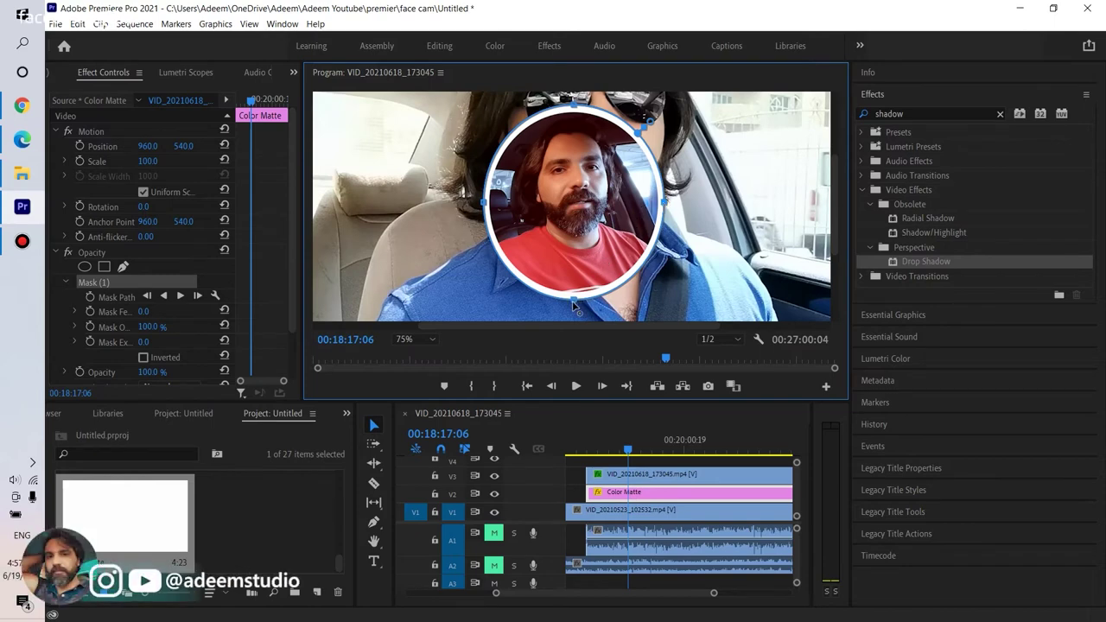
- Return the monitor to Fit and nest the face-cam and Color Matte as Nested Sequence 04
left_click(404, 340)
left_click(403, 354)
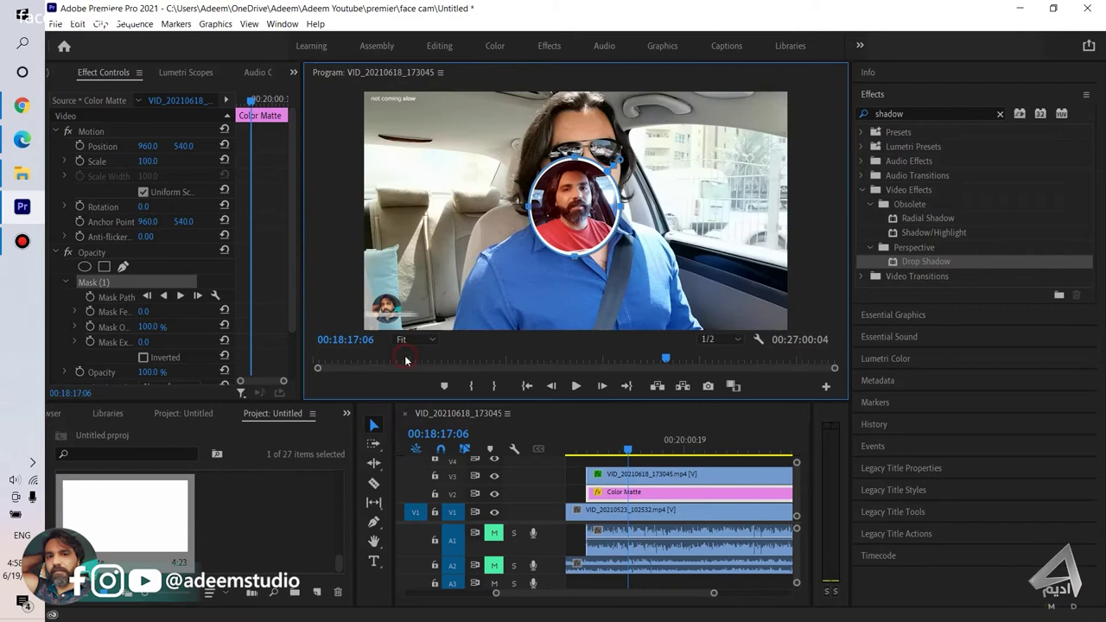
left_click(580, 469)
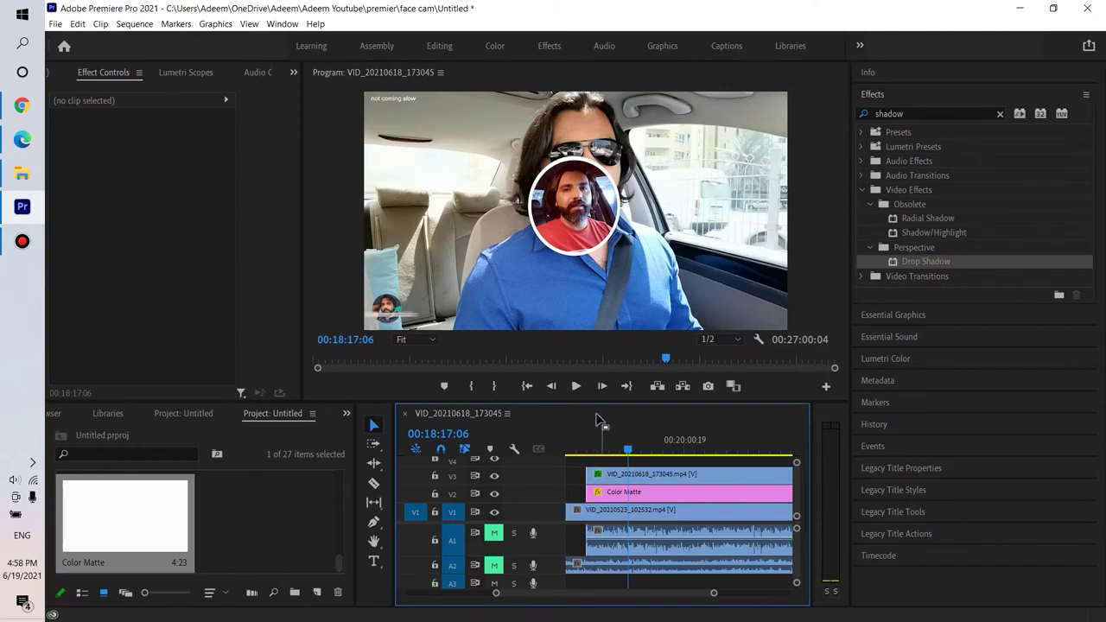
left_click_drag(591, 403, 592, 365)
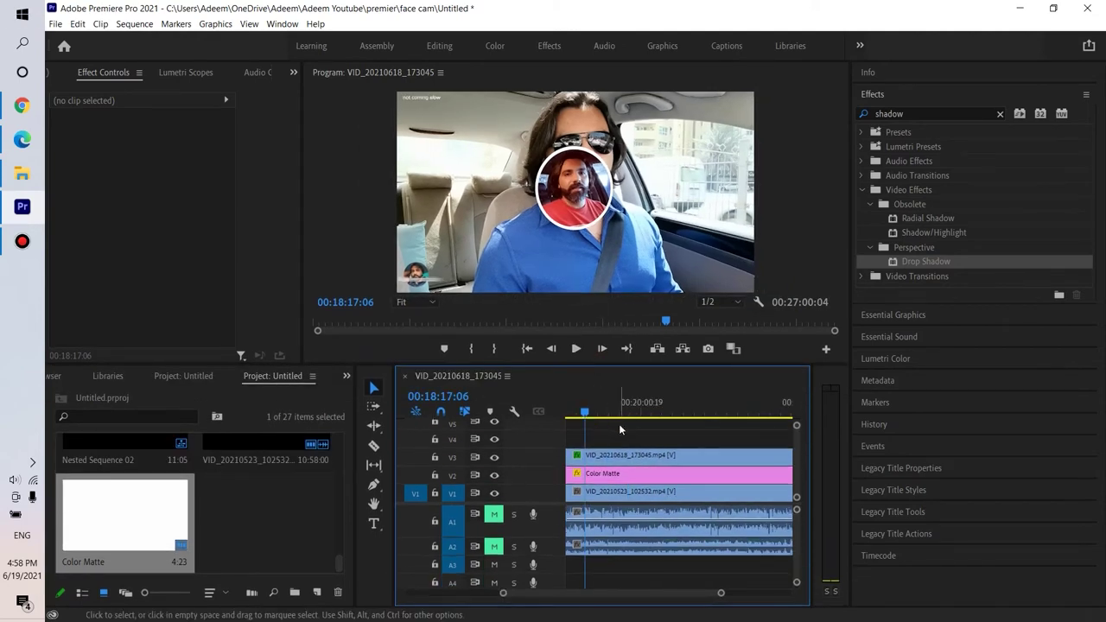
key("minus")
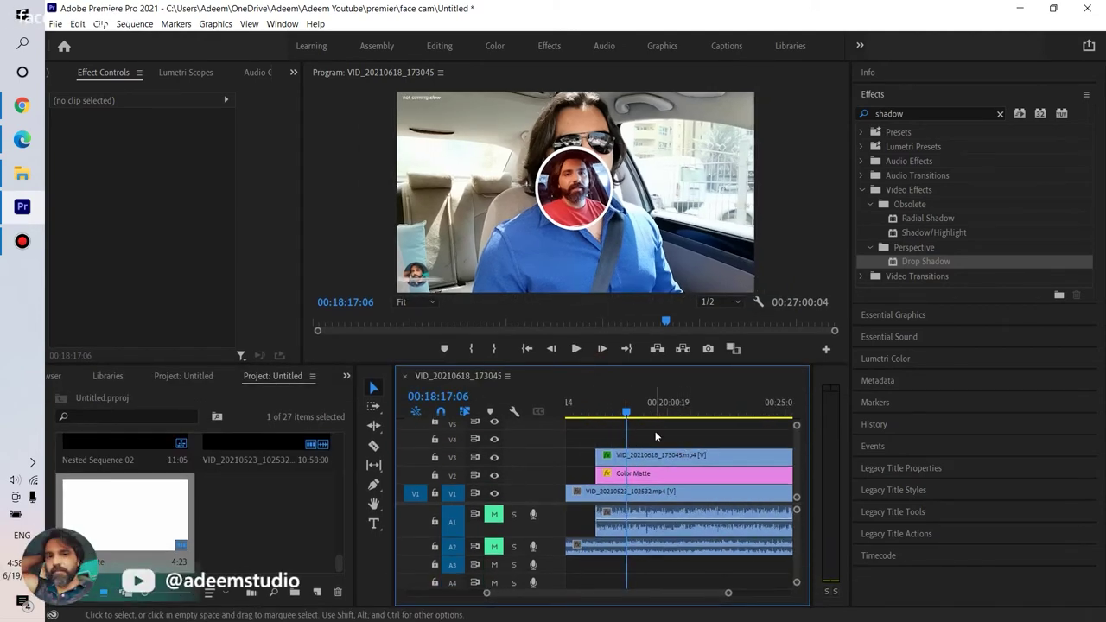
left_click_drag(657, 437, 666, 475)
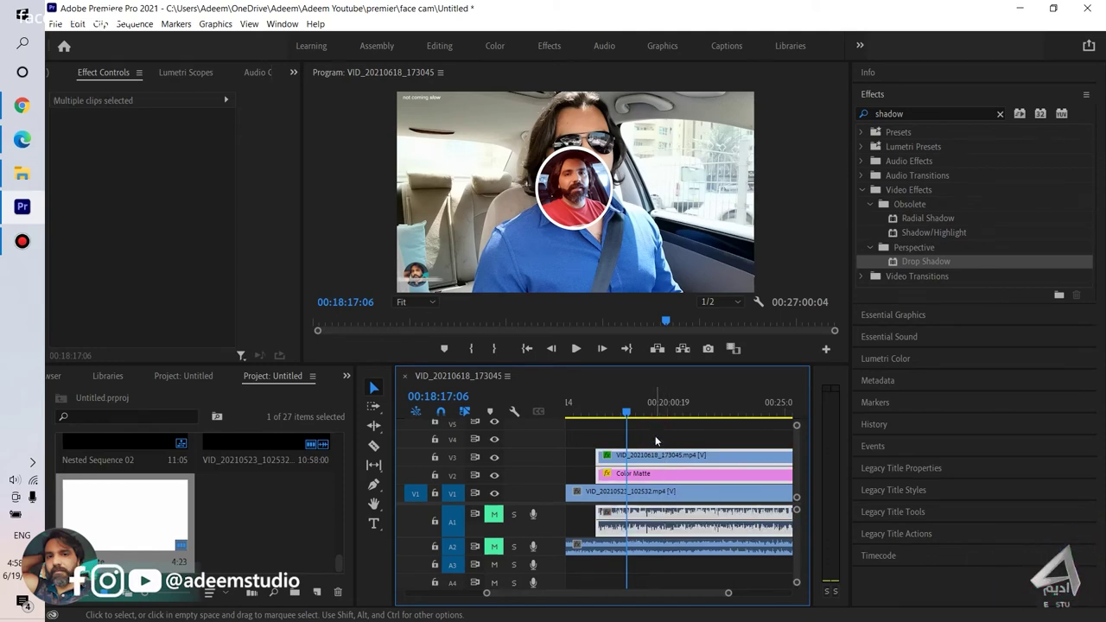
right_click(666, 474)
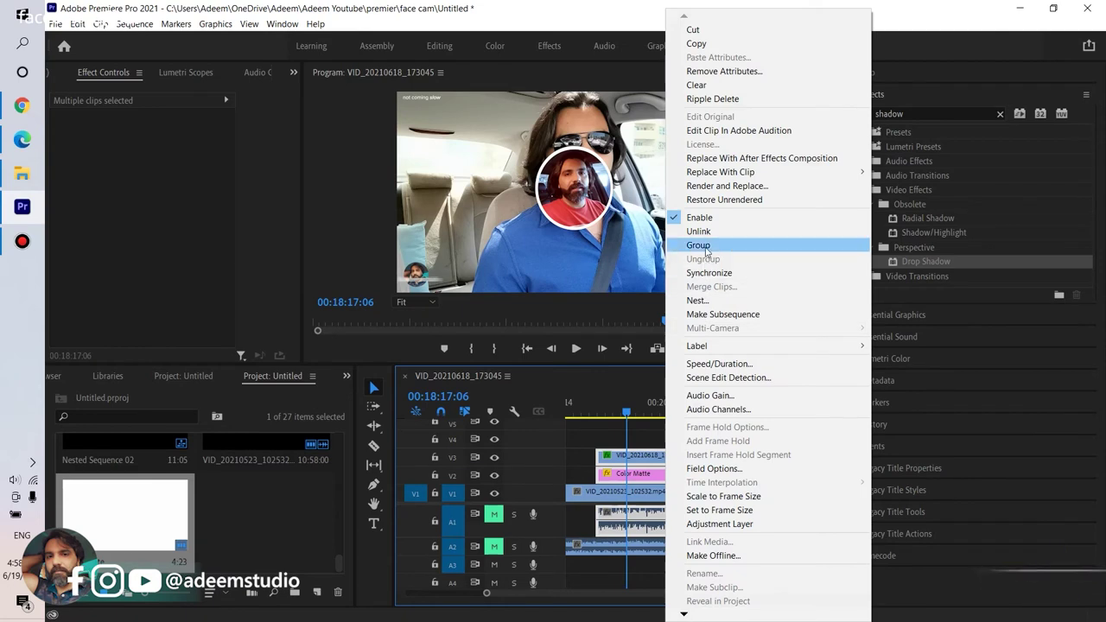
left_click(698, 300)
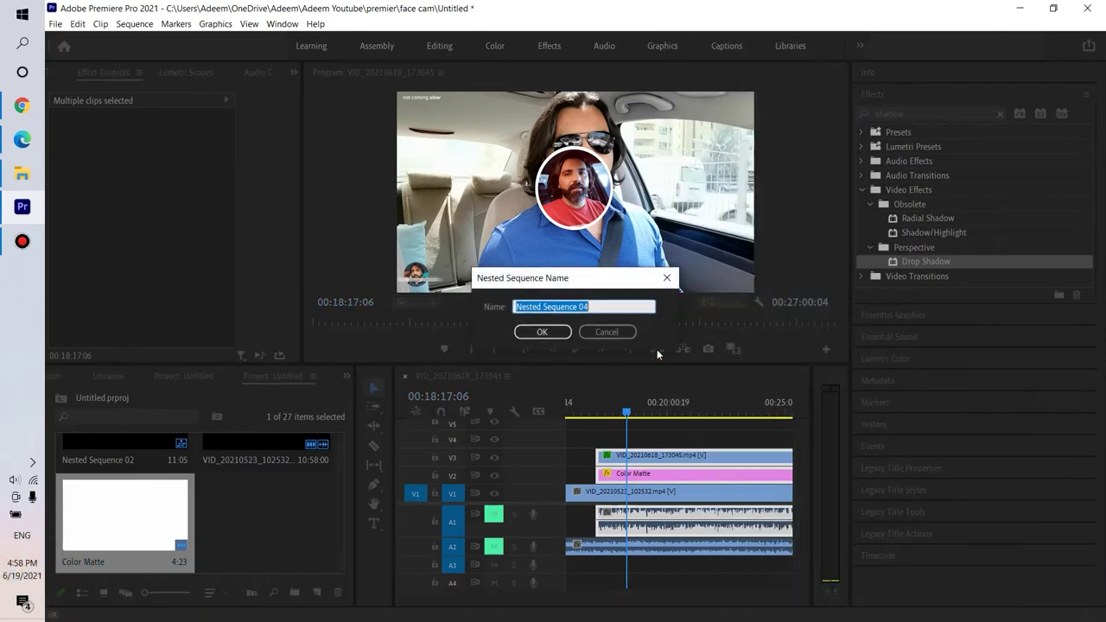
left_click(542, 333)
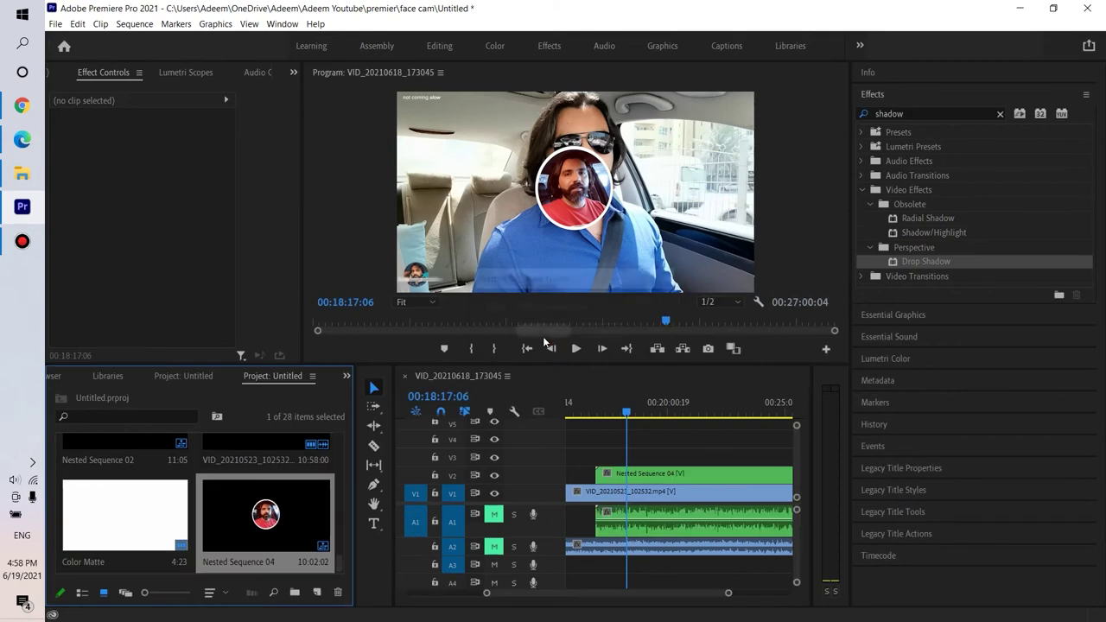
- Move Nested Sequence 04 right to Position X 1142
left_click(644, 473)
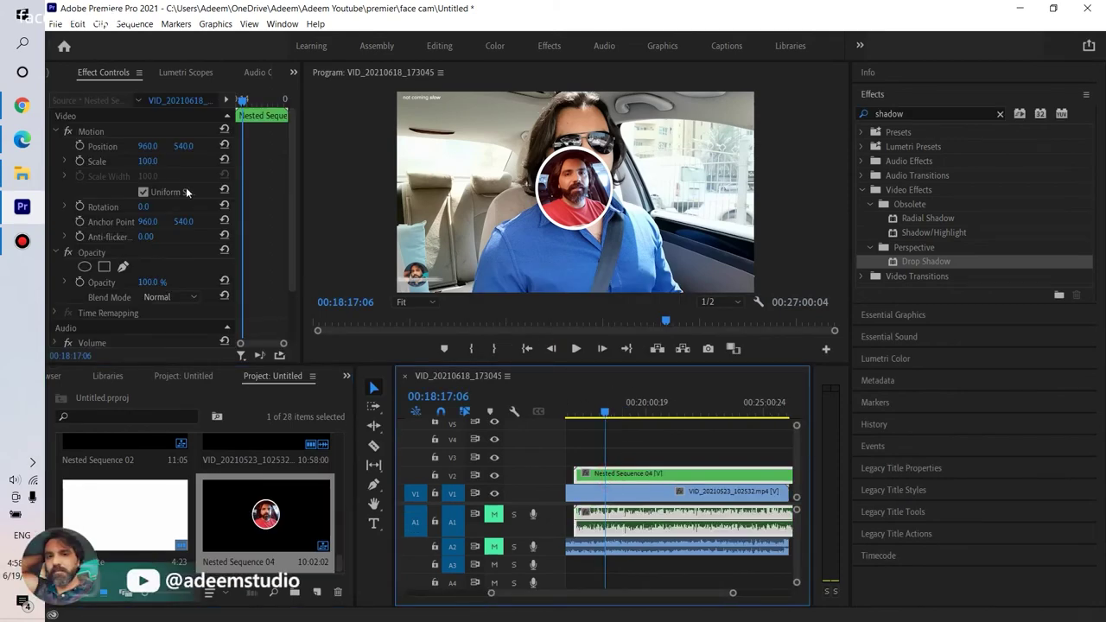
left_click(620, 449)
left_click(618, 475)
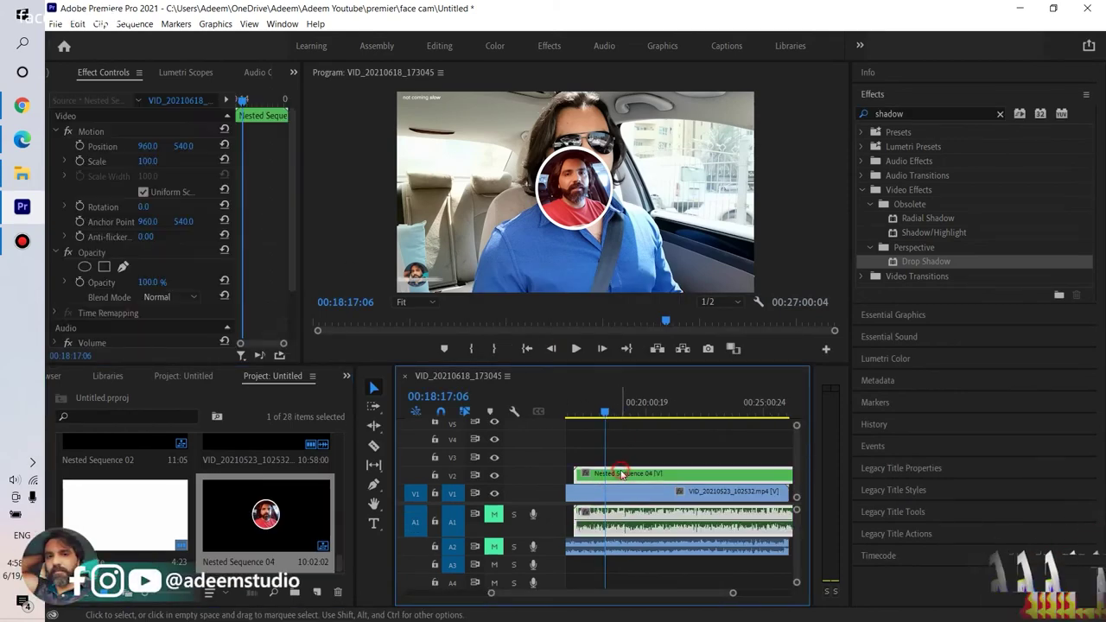
left_click_drag(148, 147, 227, 147)
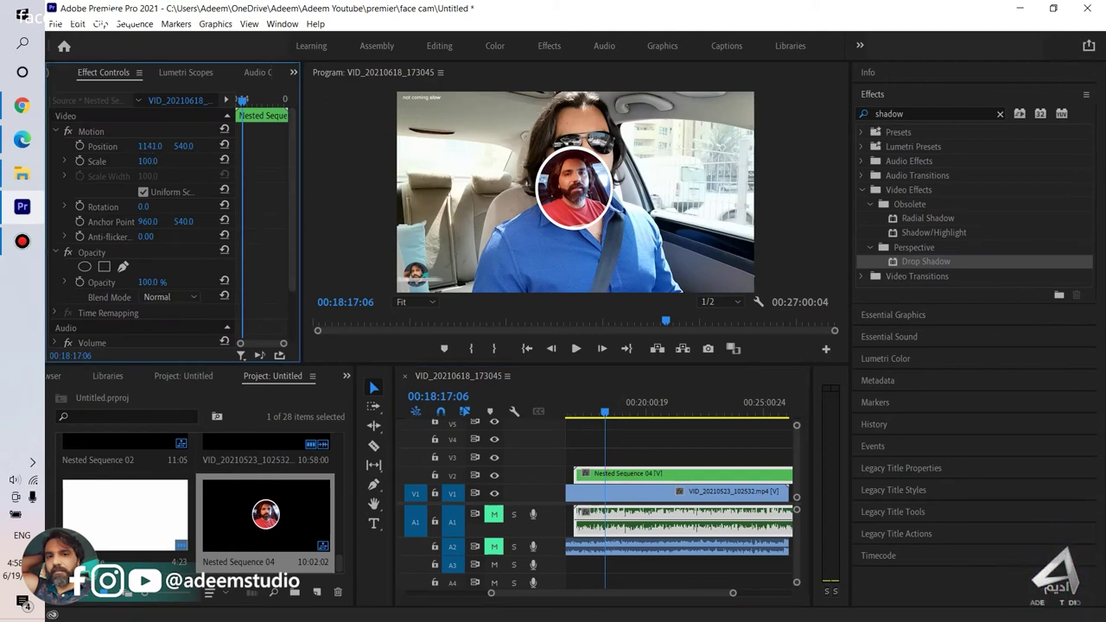
- Scale the nested clip down to 90, then to 85
left_click(147, 161)
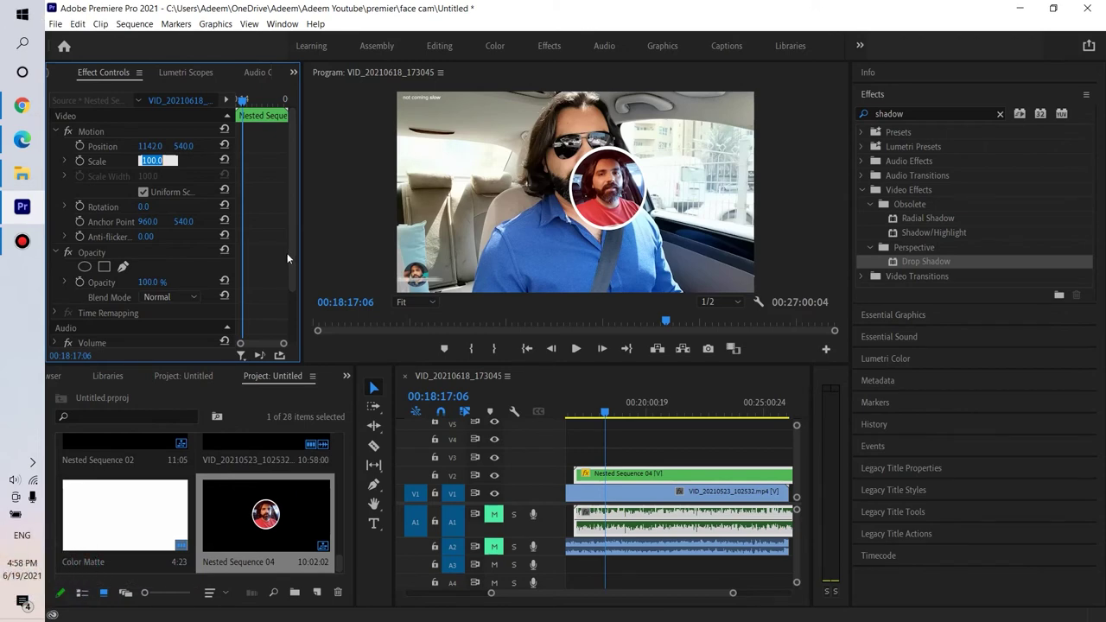
type("9")
type("0")
key("Return")
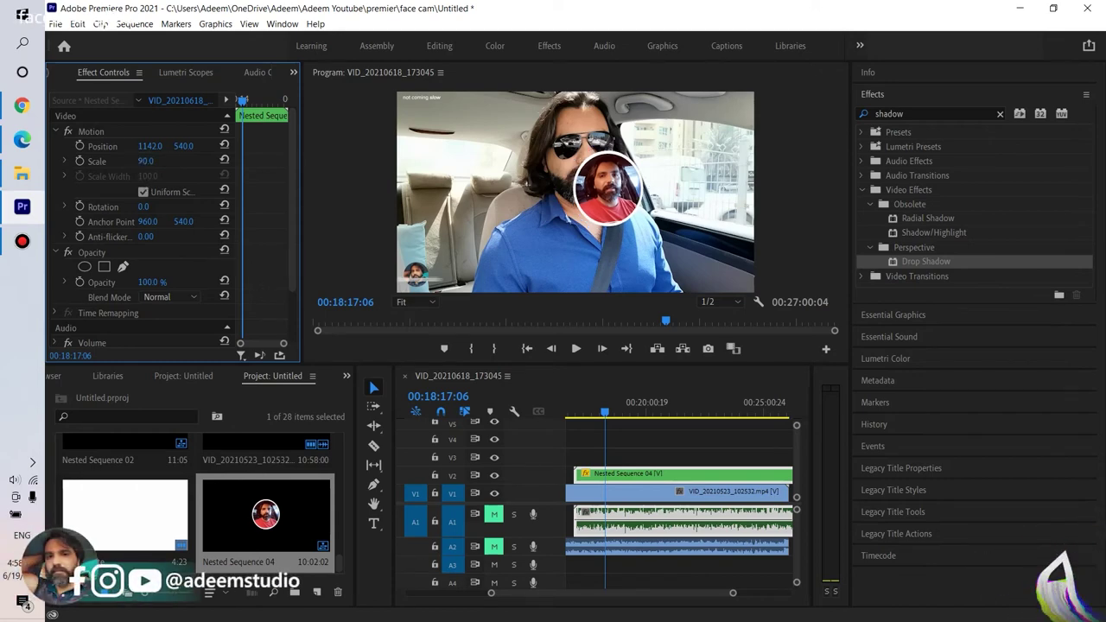
left_click(148, 161)
type("85")
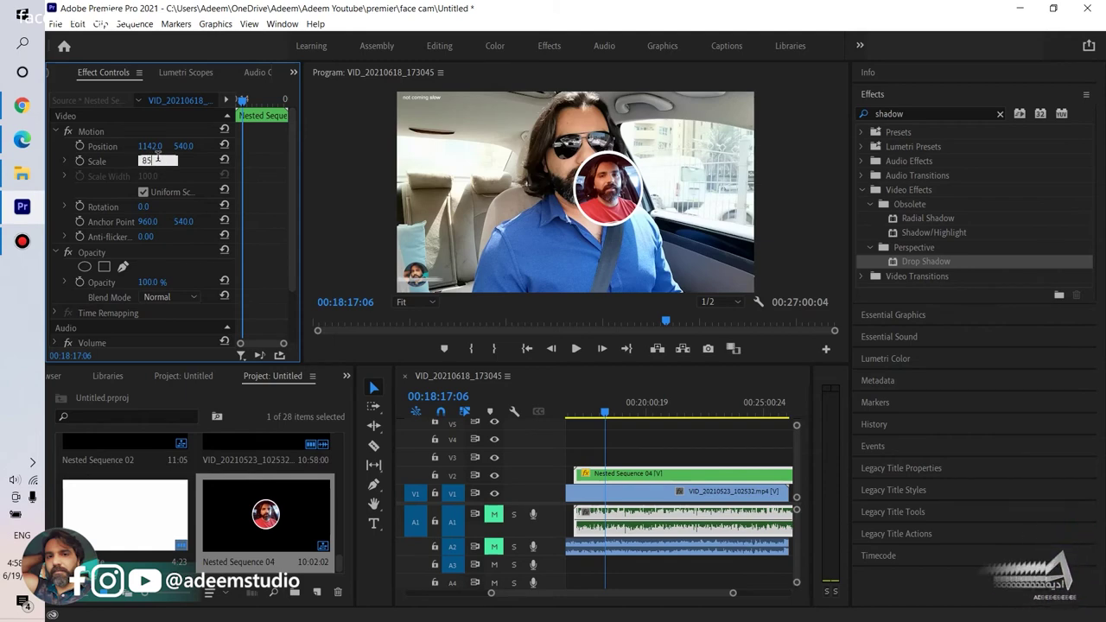
key("Return")
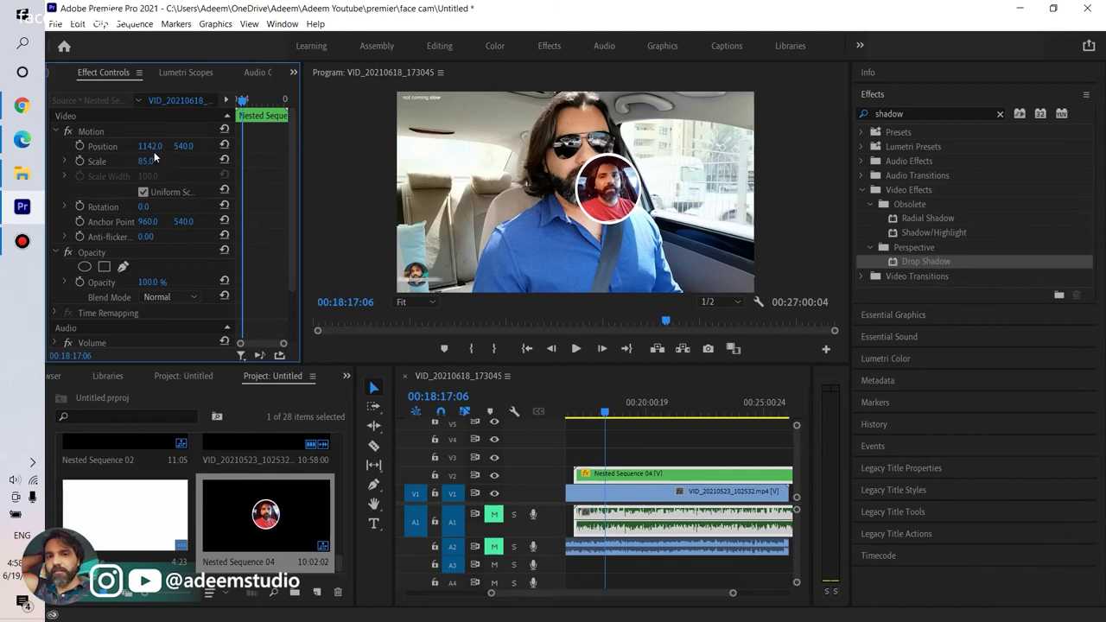
- Place the nested face-cam at position 1691.0, 853.0 in the bottom-right corner and preview playback
mouse_move(156, 146)
left_mouse_down()
mouse_move(207, 146)
mouse_move(182, 146)
left_mouse_up()
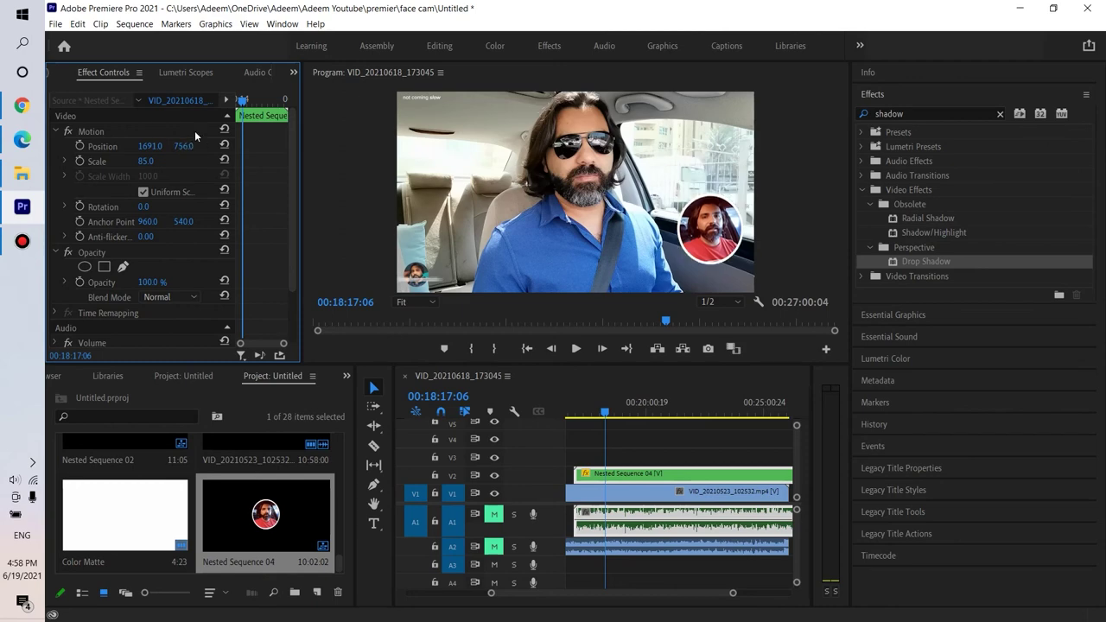
left_click_drag(183, 146, 186, 146)
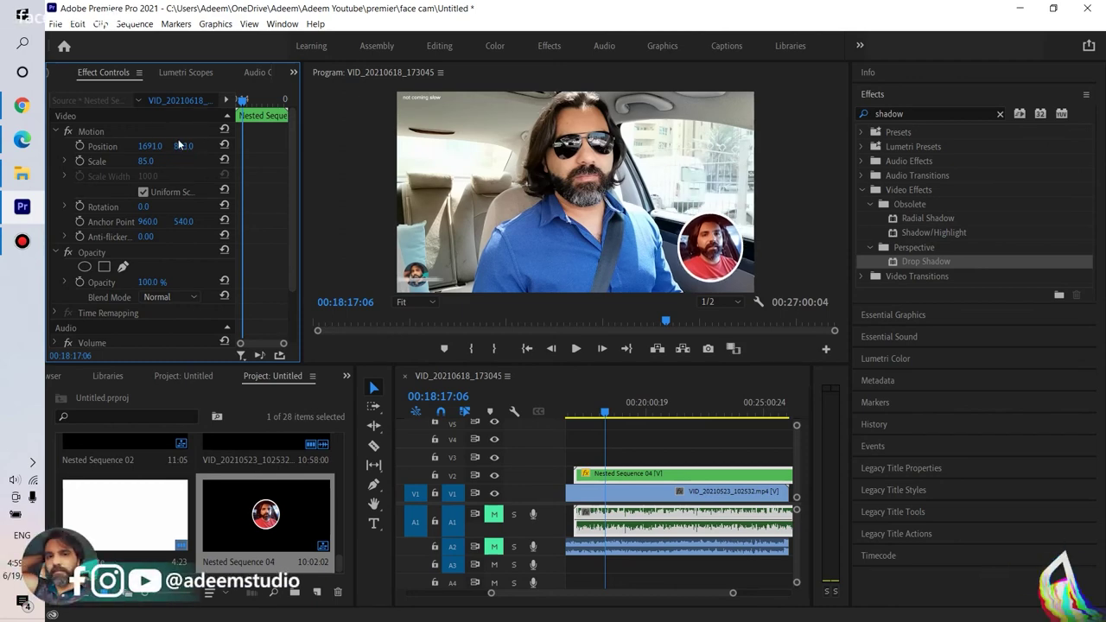
left_click(574, 350)
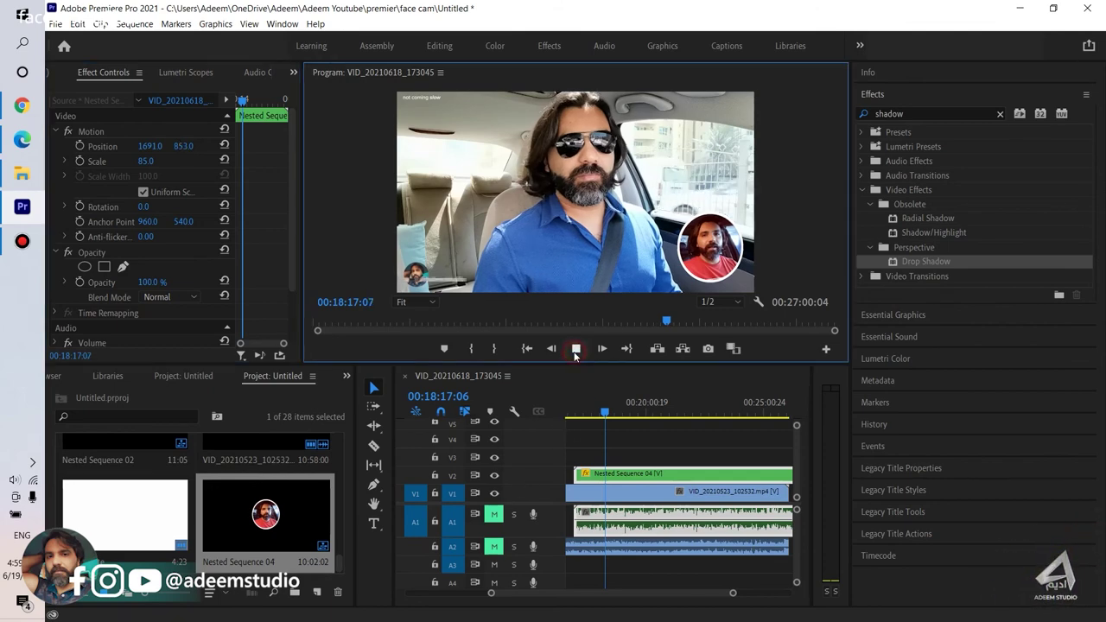